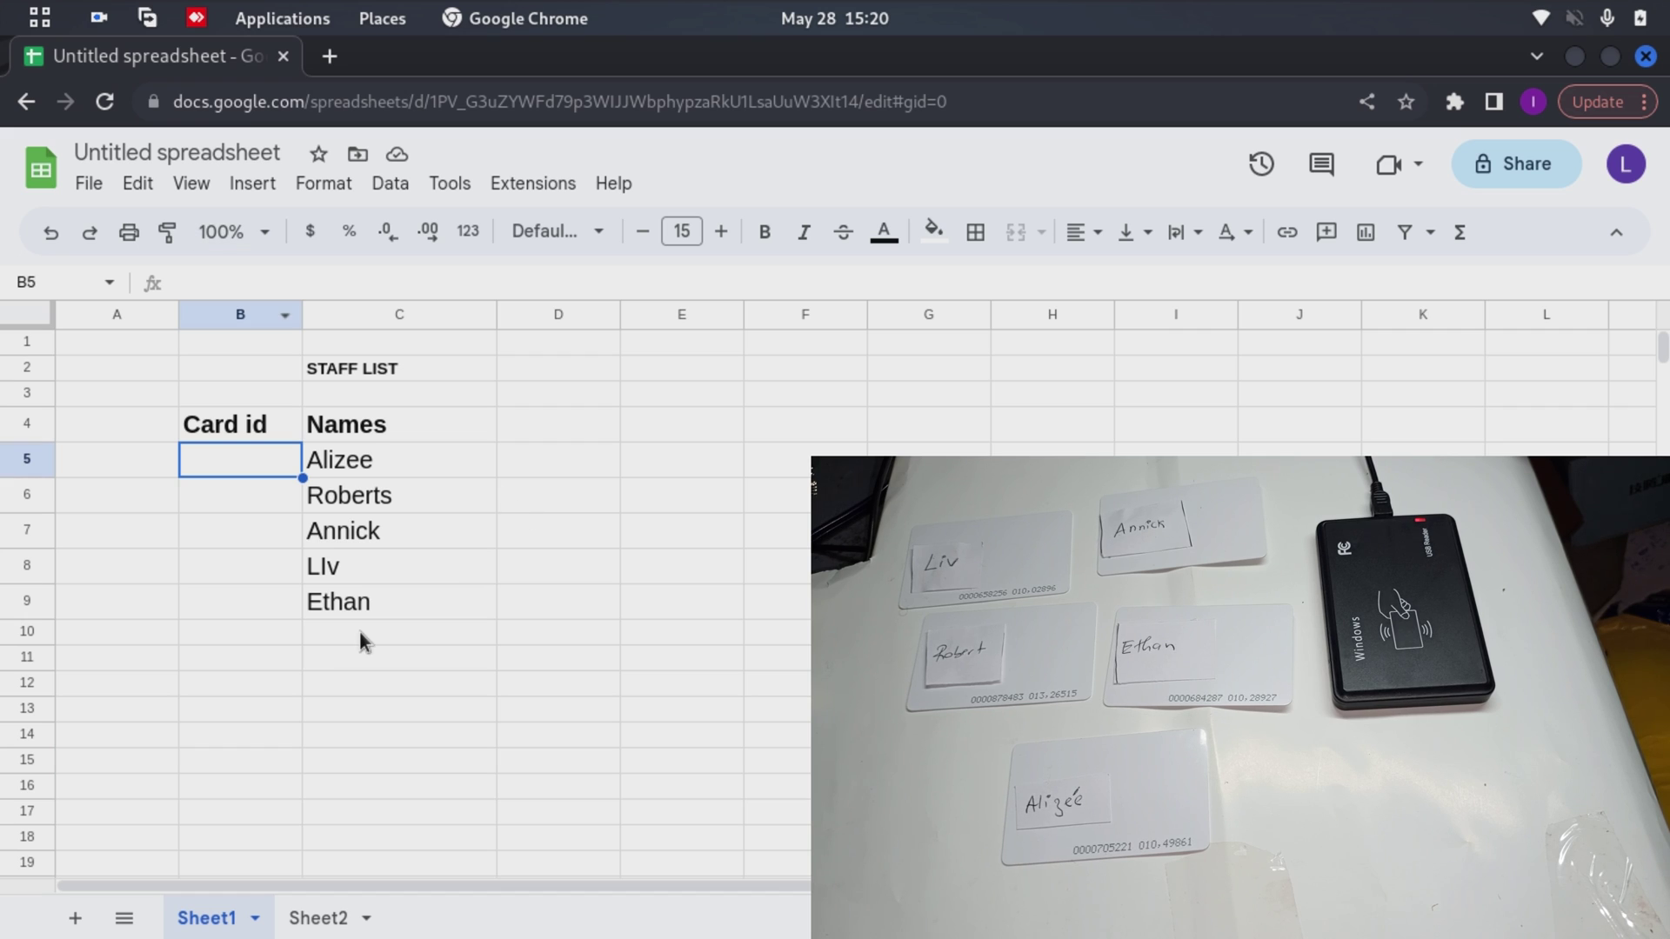
# Select the five staff names, then return to the first Card id cell B5
pyautogui.click(377, 469)
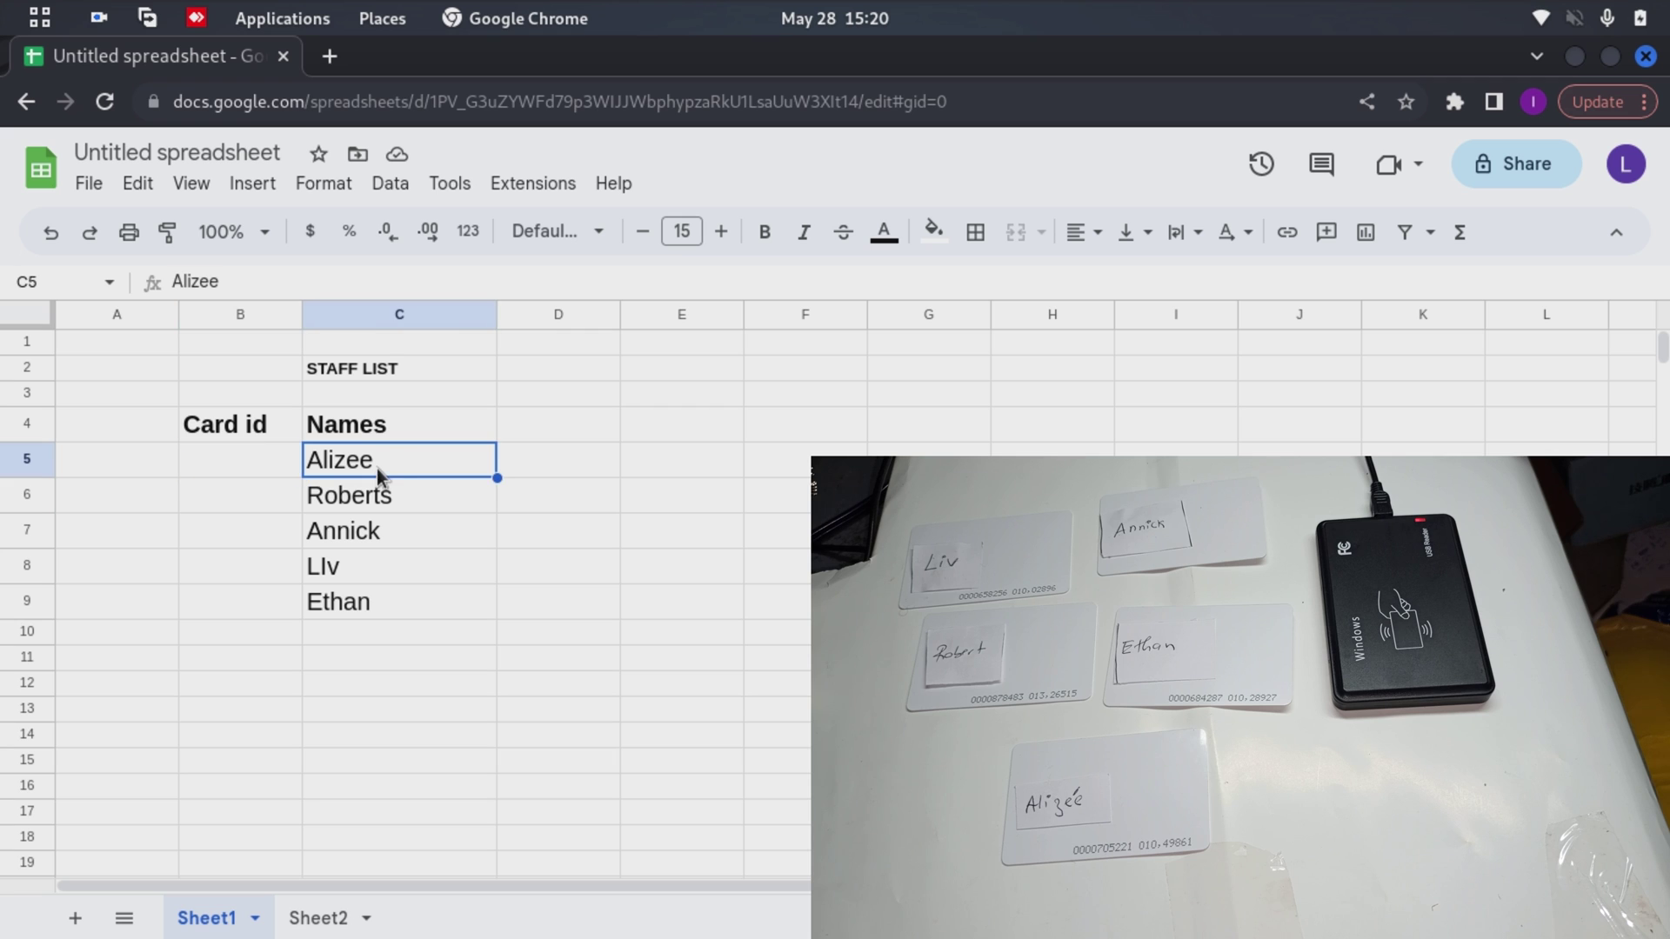
pyautogui.moveTo(388, 460); pyautogui.dragTo(388, 608)
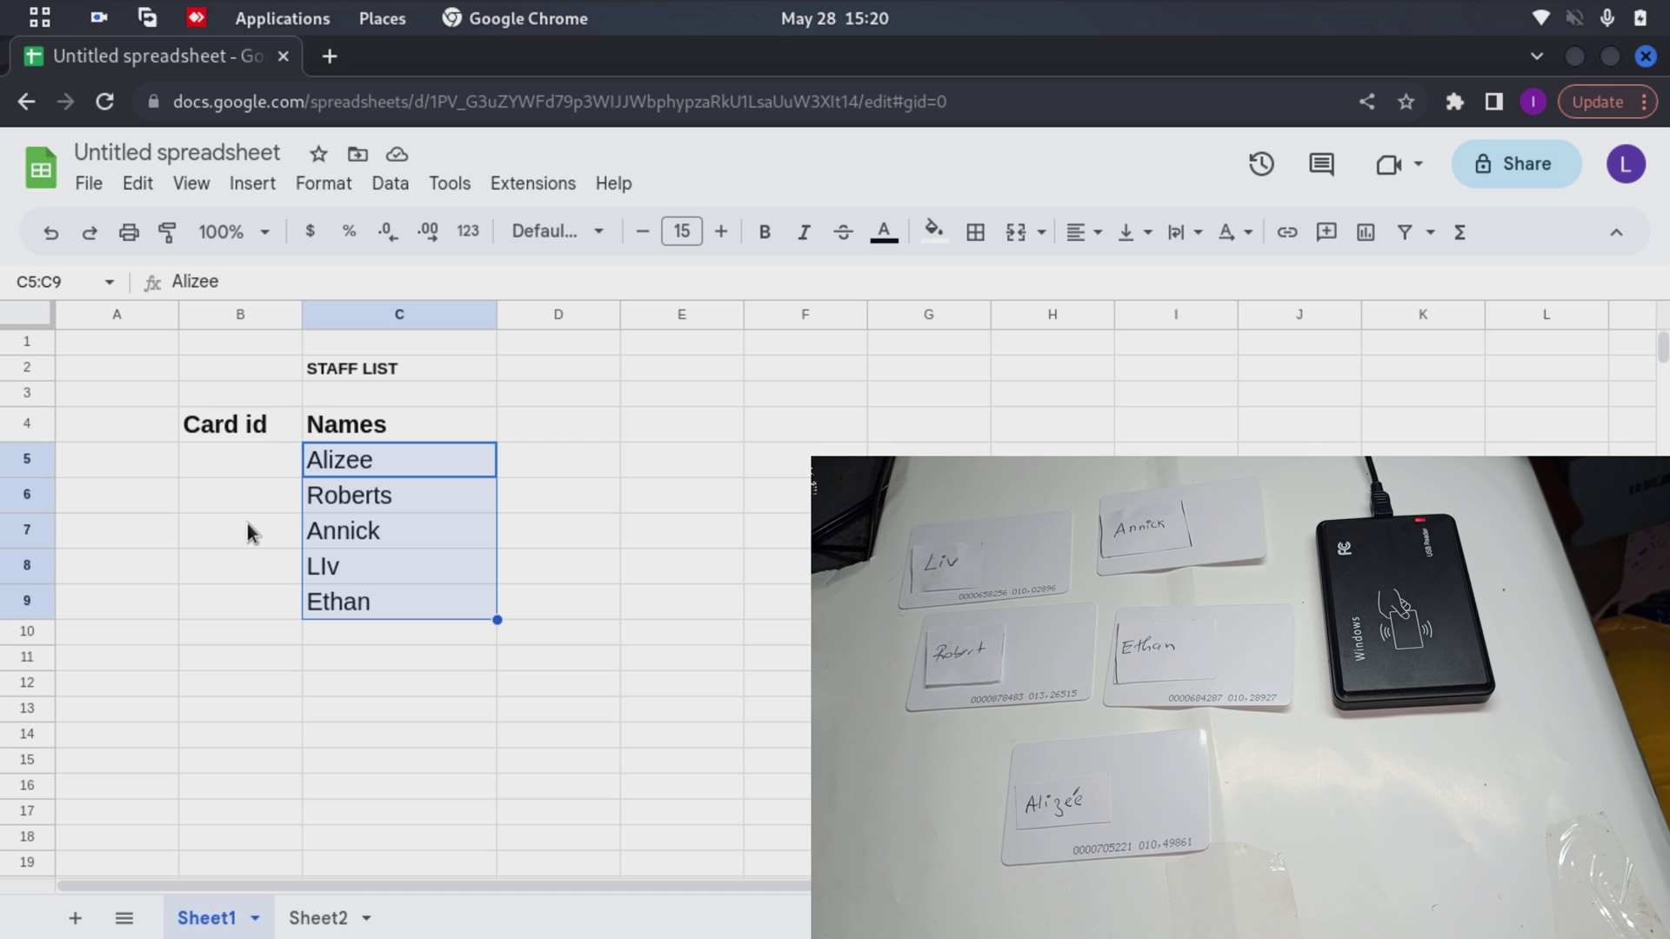
pyautogui.click(280, 463)
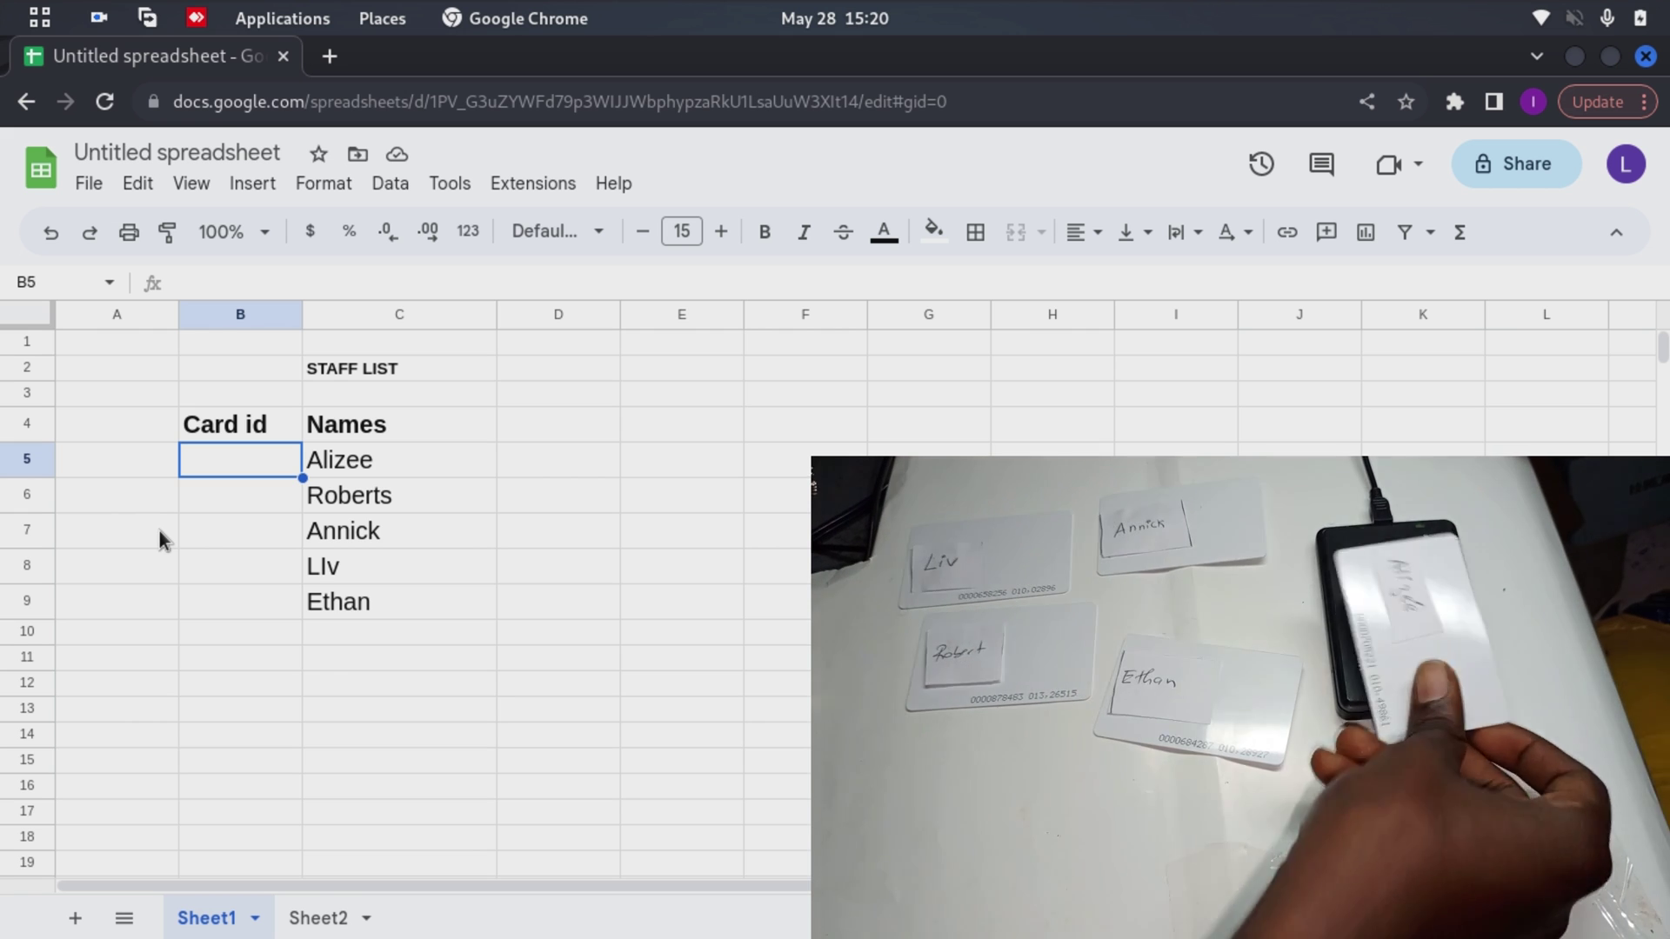
pyautogui.press('Return')
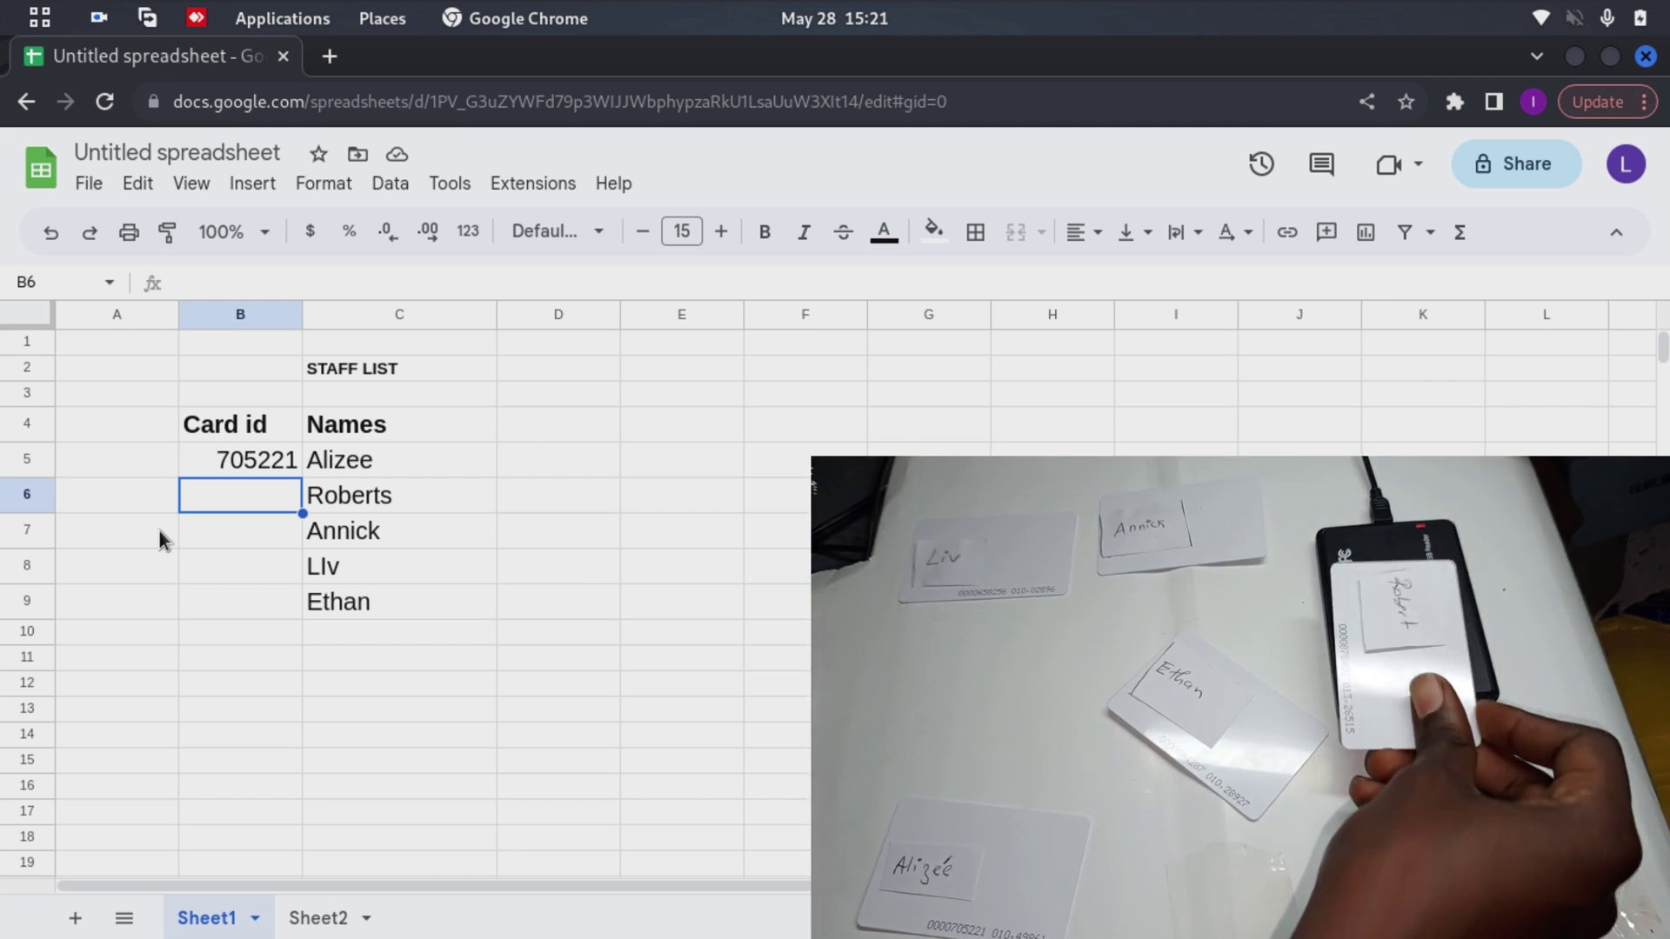
pyautogui.press('Return')
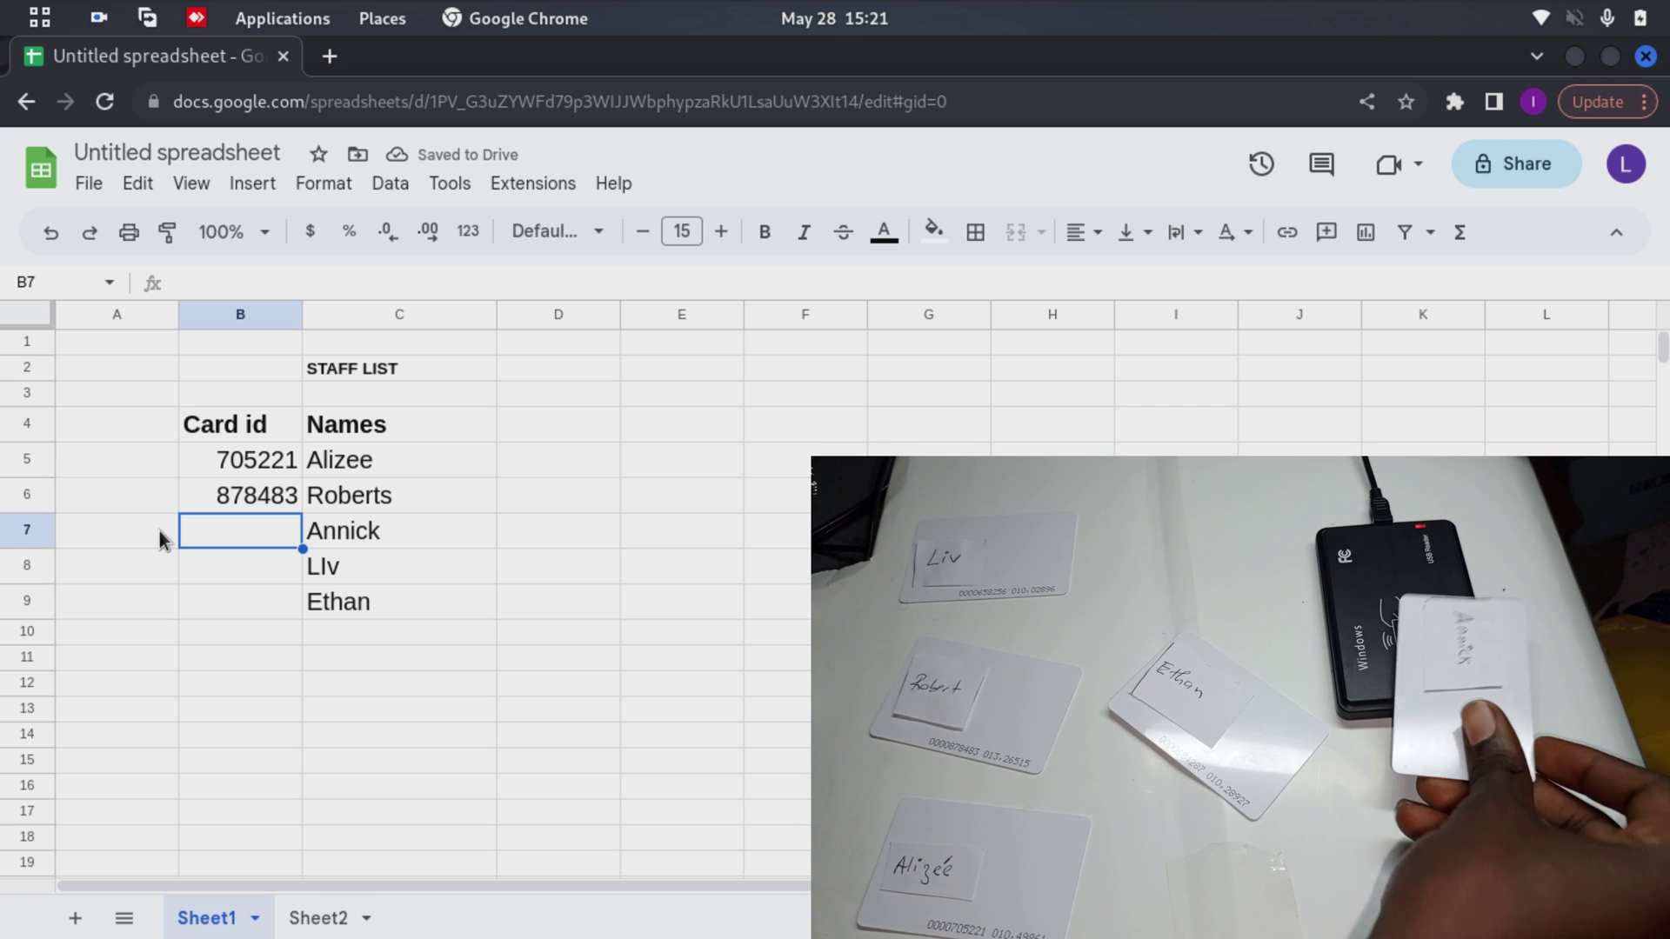
pyautogui.press('Return')
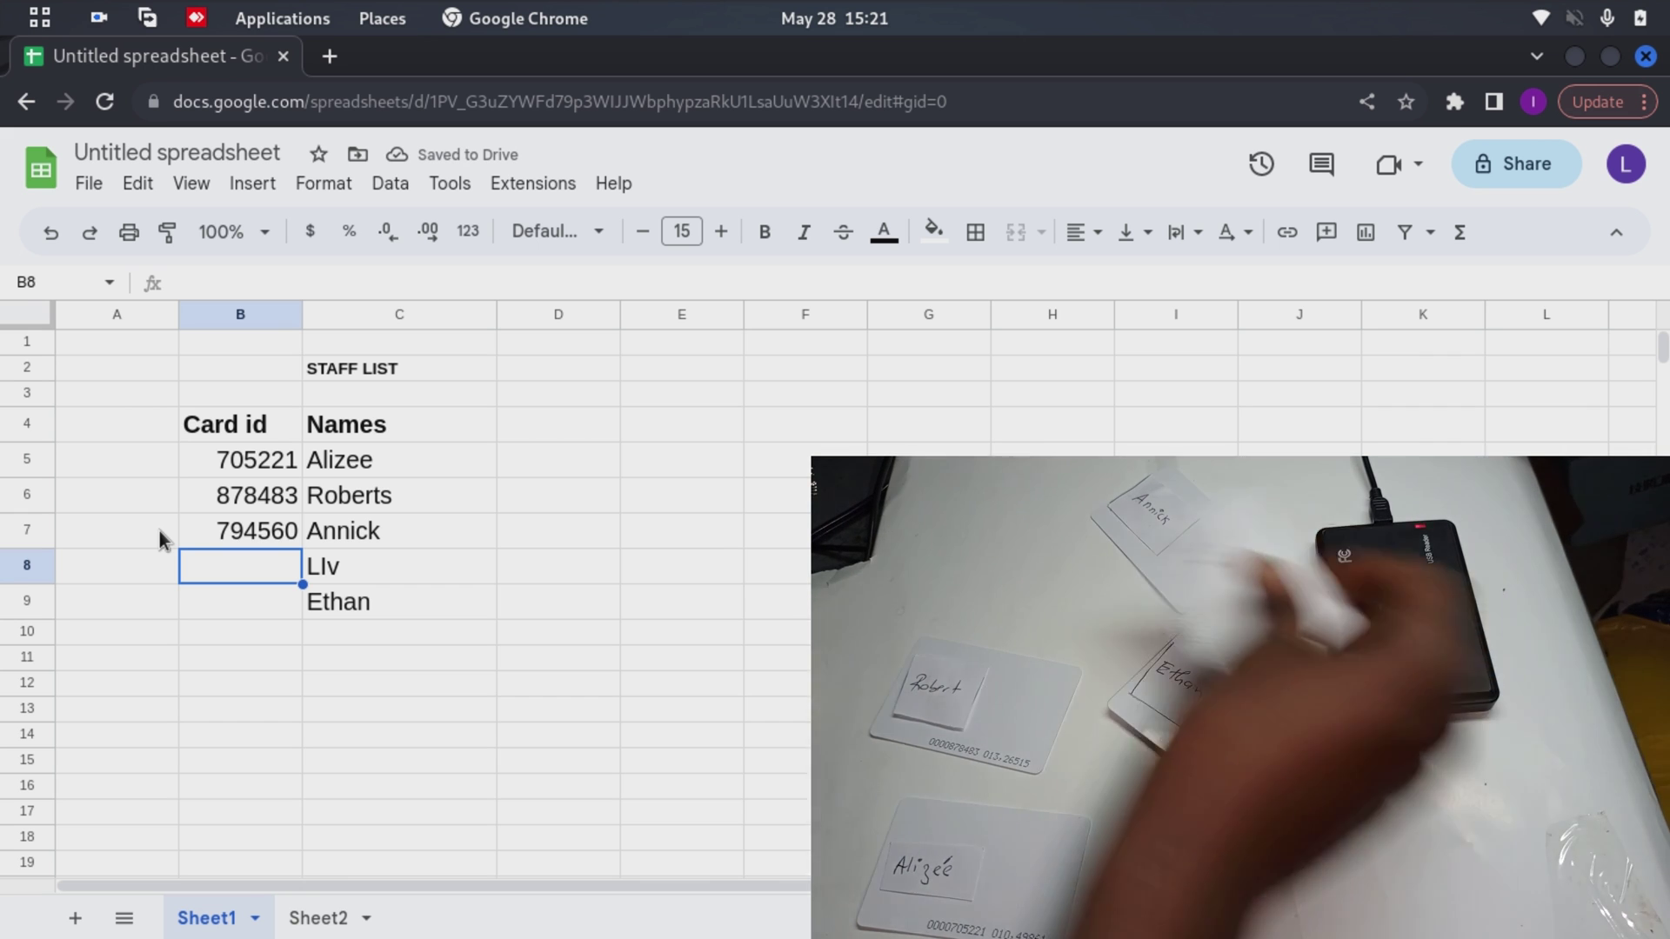
pyautogui.press('Return')
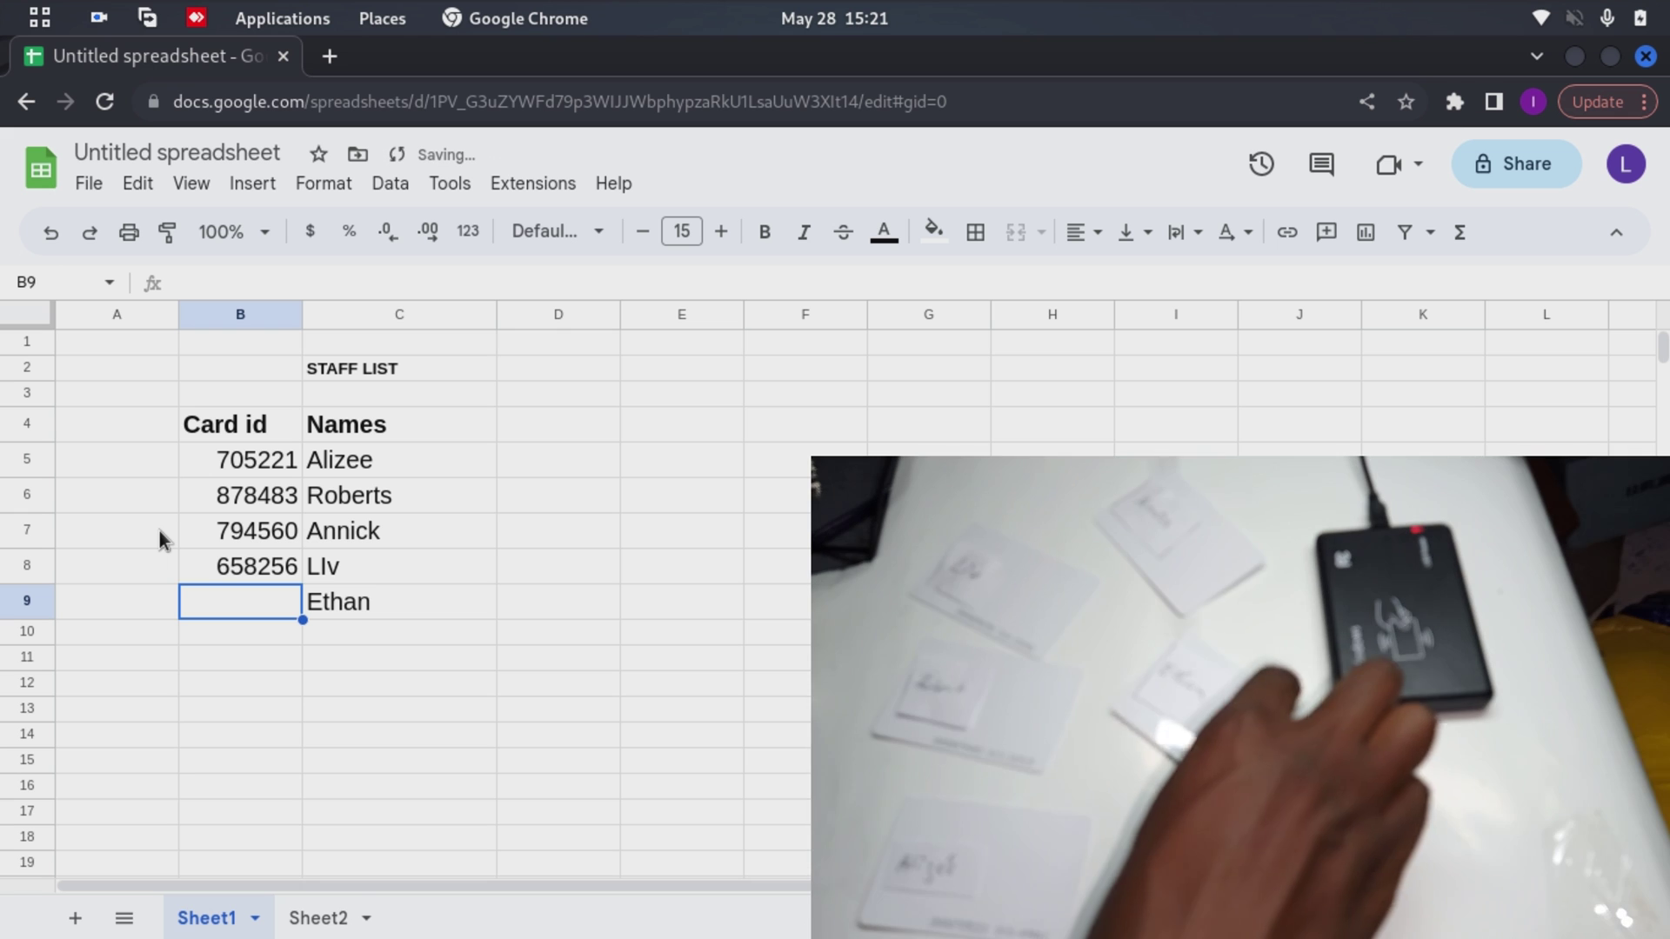
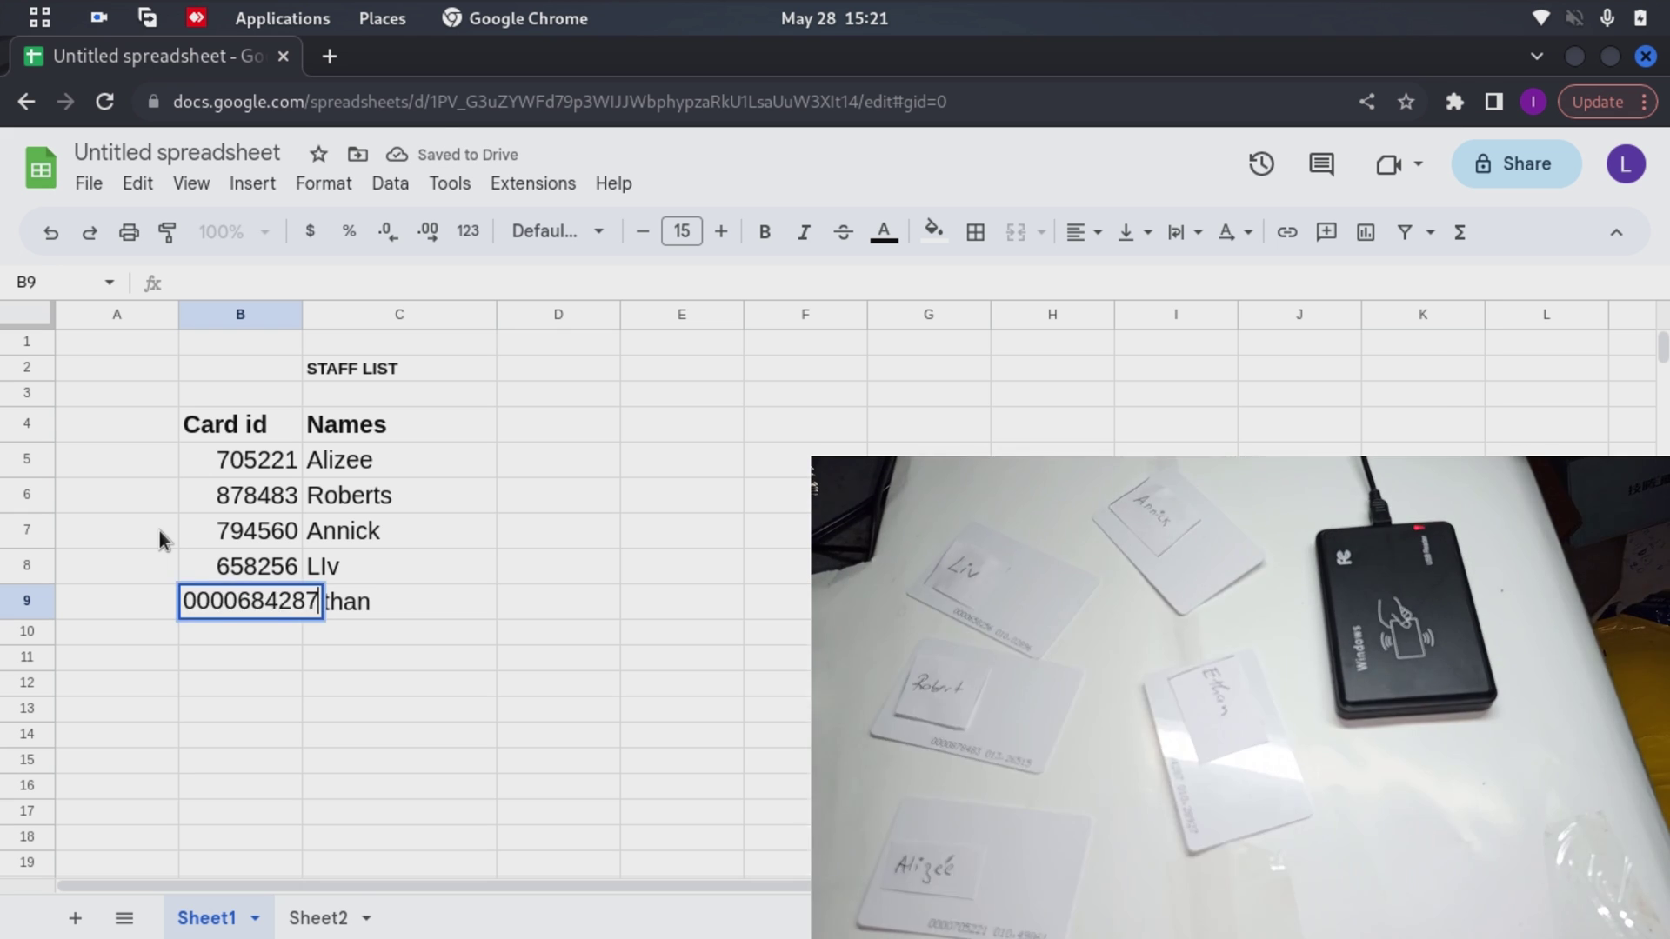
pyautogui.press('Return')
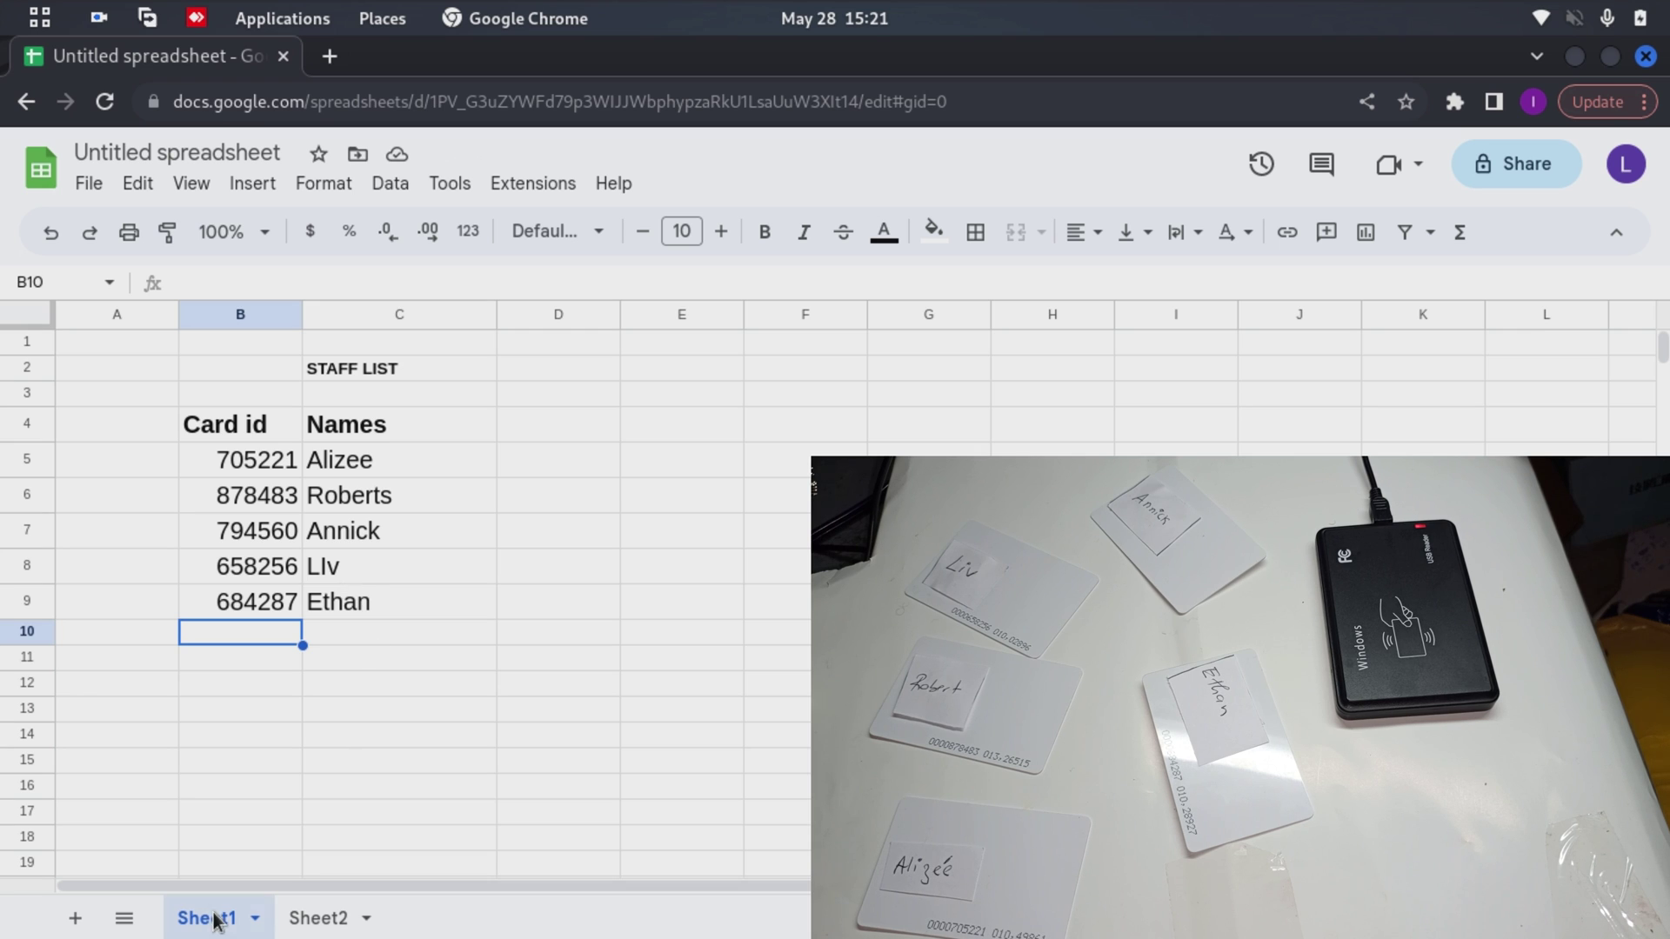
# Go to Sheet2 and select cell C5 under the Addance list heading
pyautogui.click(318, 920)
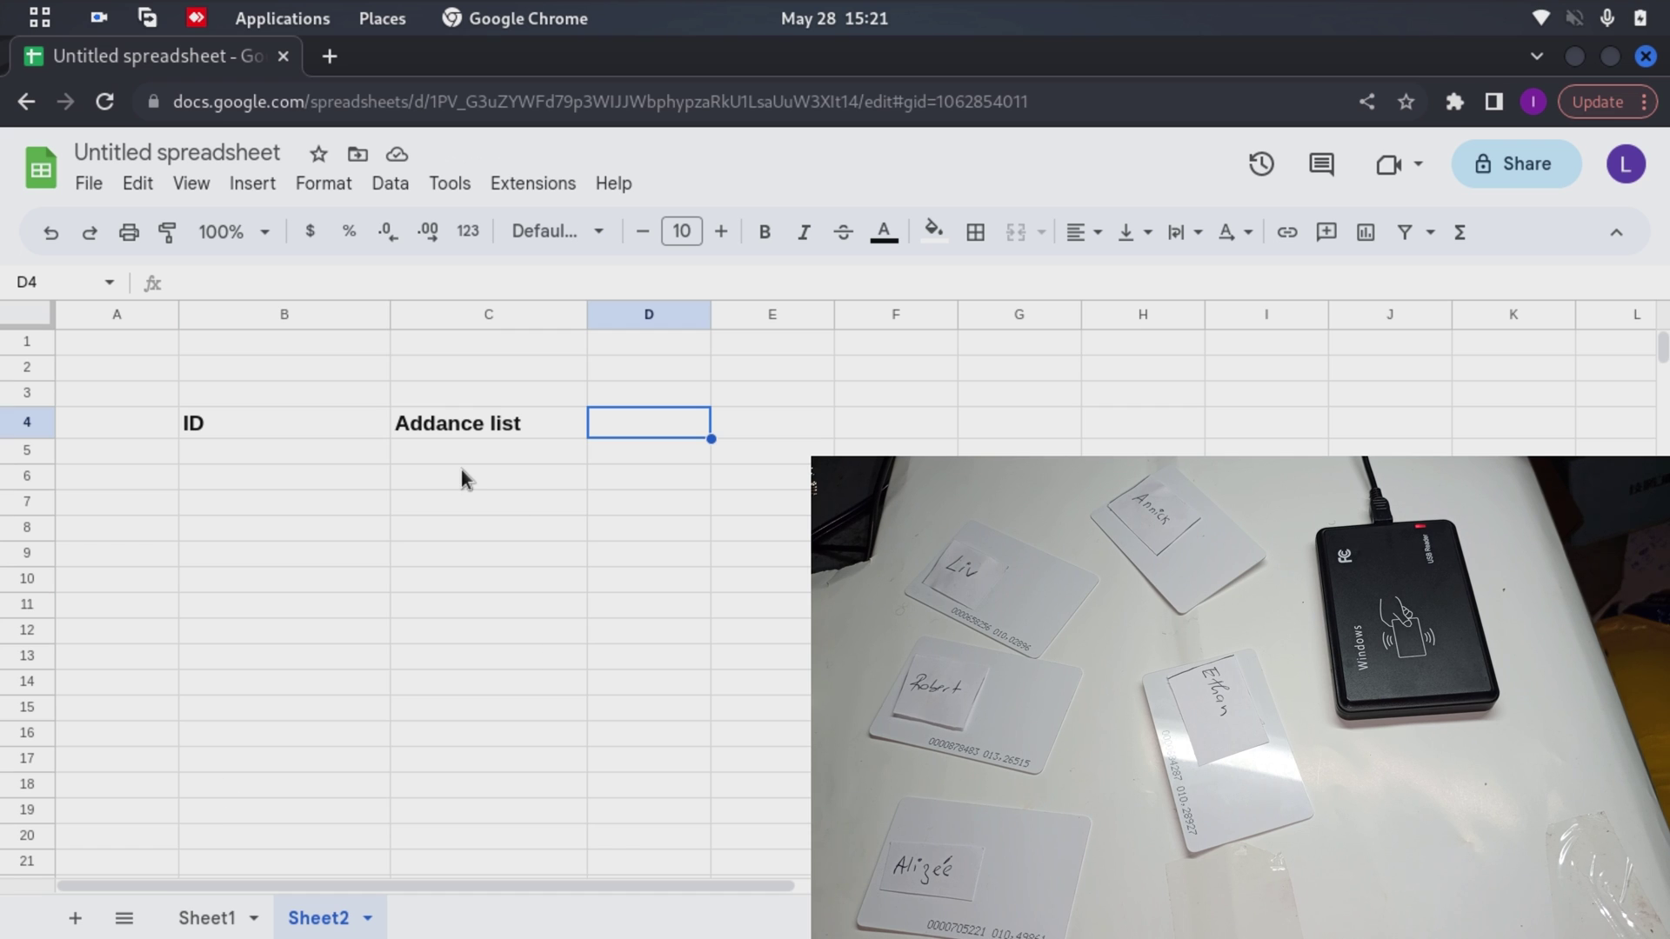
pyautogui.click(410, 445)
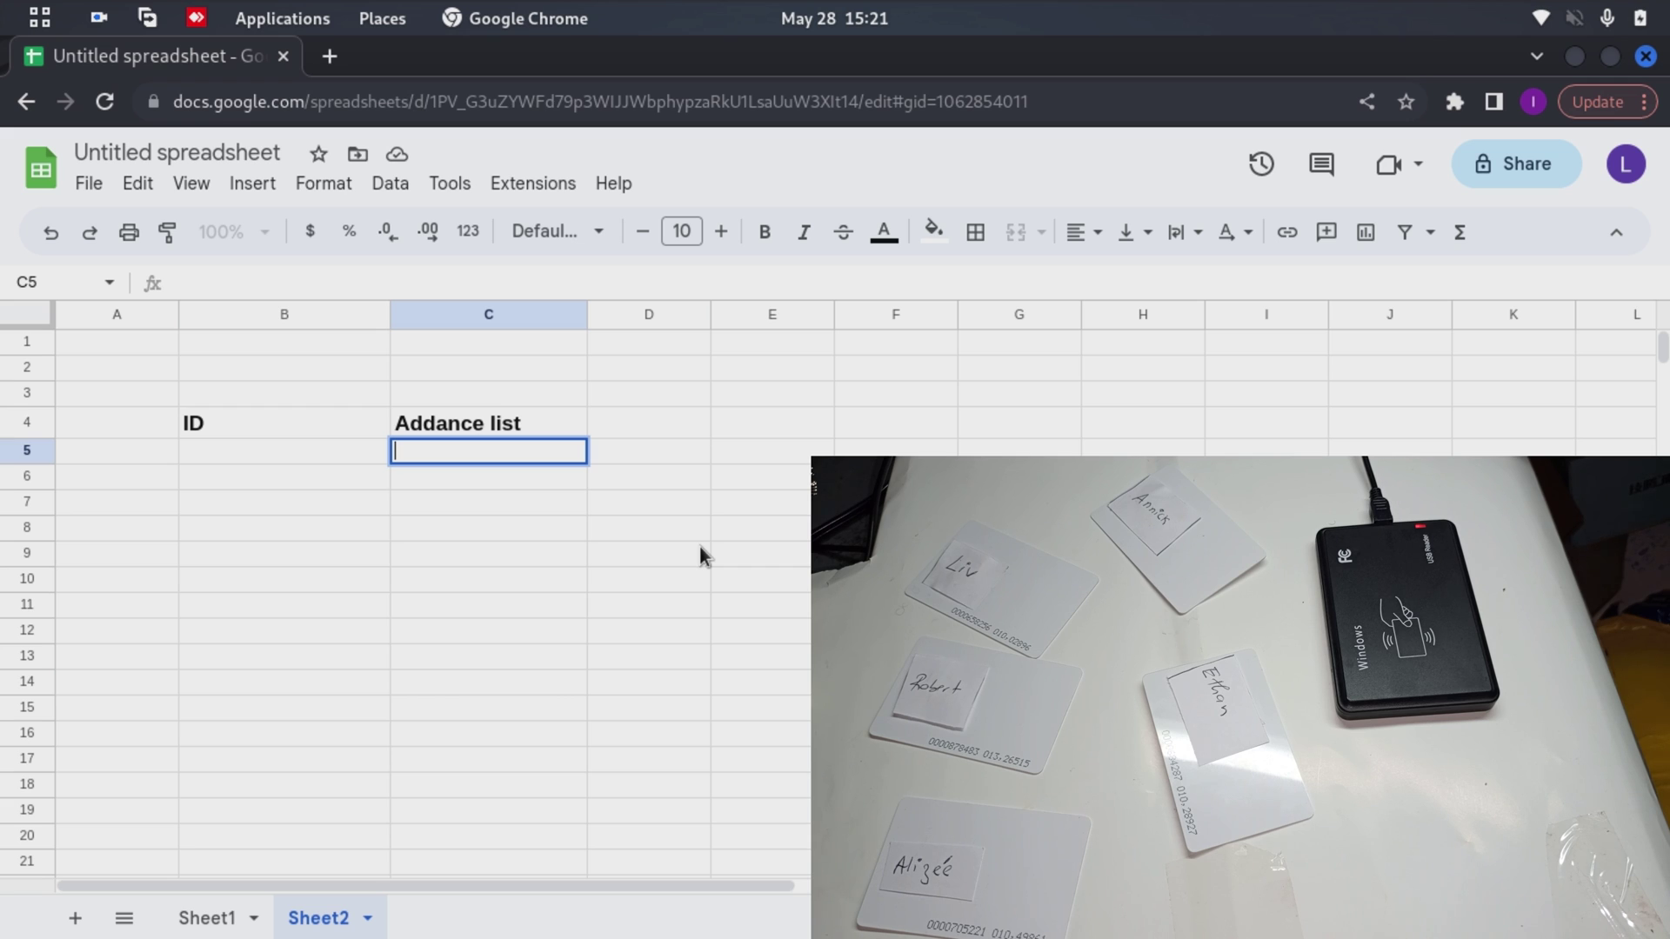
pyautogui.press('Return')
pyautogui.click(208, 917)
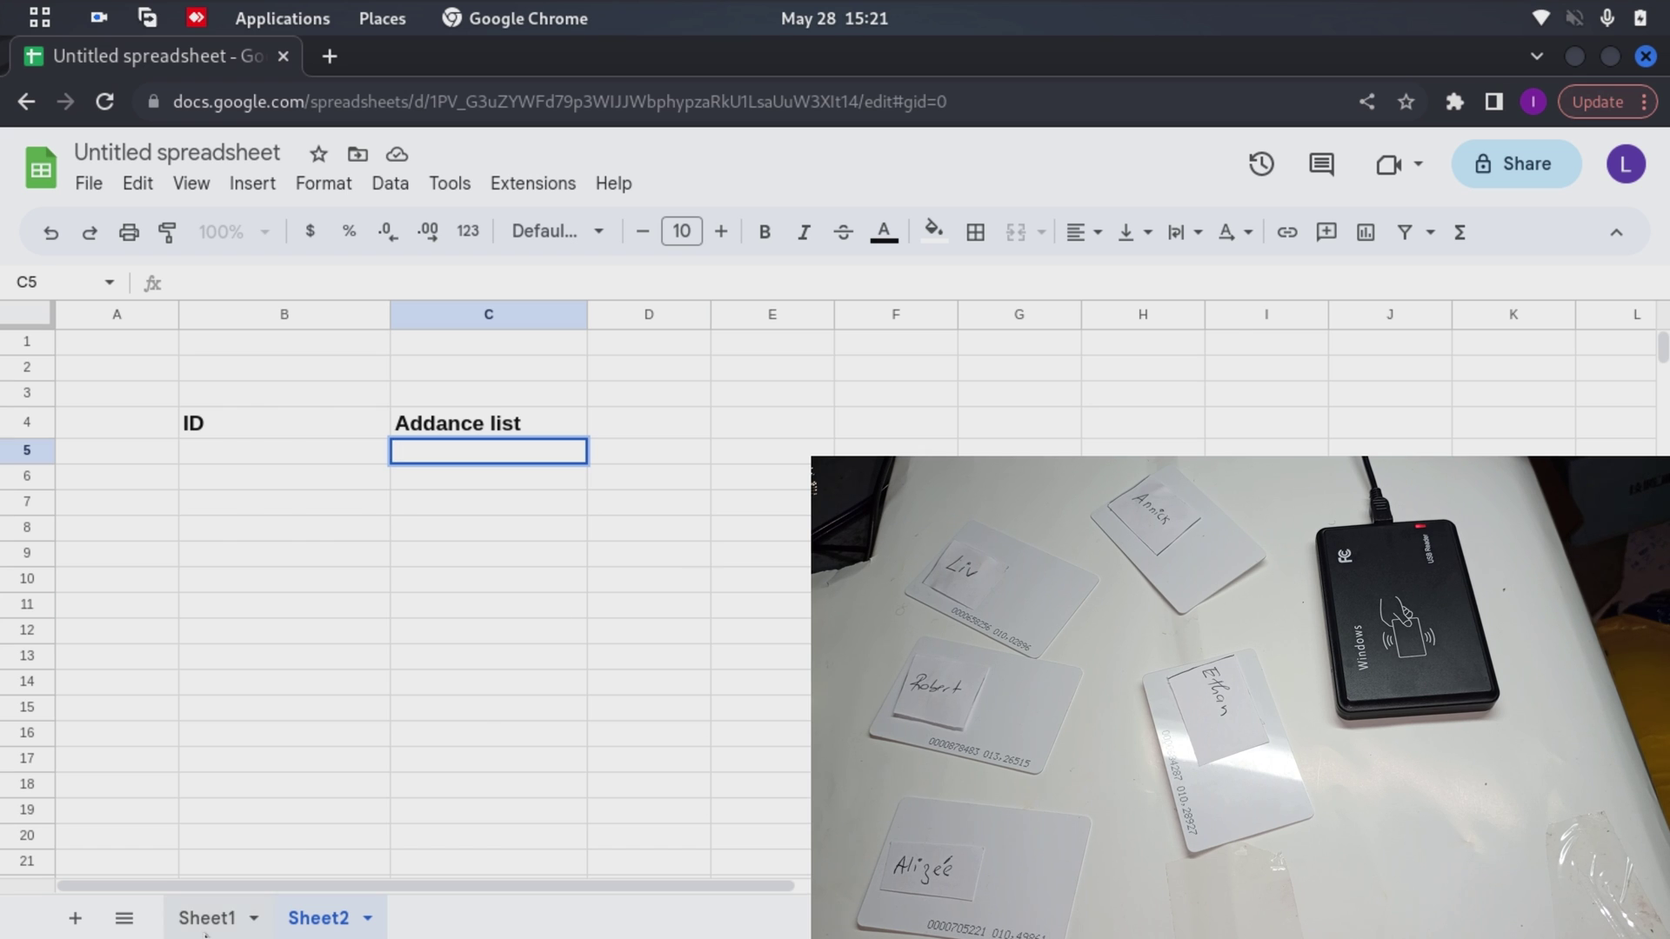
pyautogui.click(319, 919)
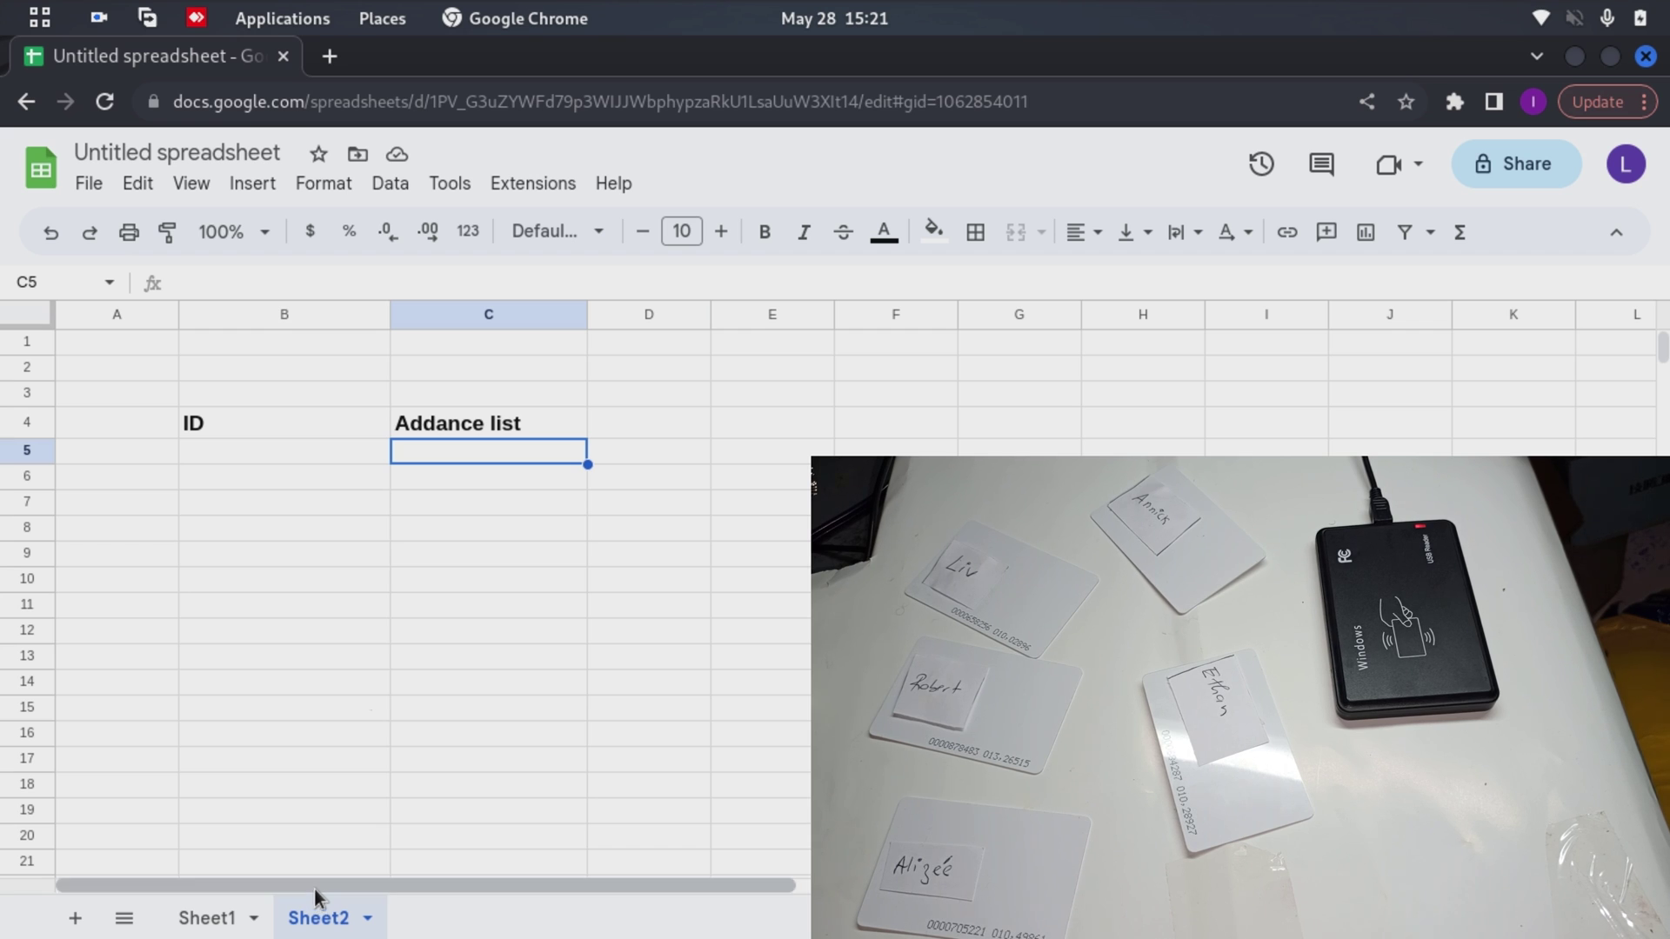
pyautogui.click(459, 456)
# Begin the formula =VLOOKUP(B5:B, in Sheet2 cell C5
pyautogui.doubleClick(460, 454)
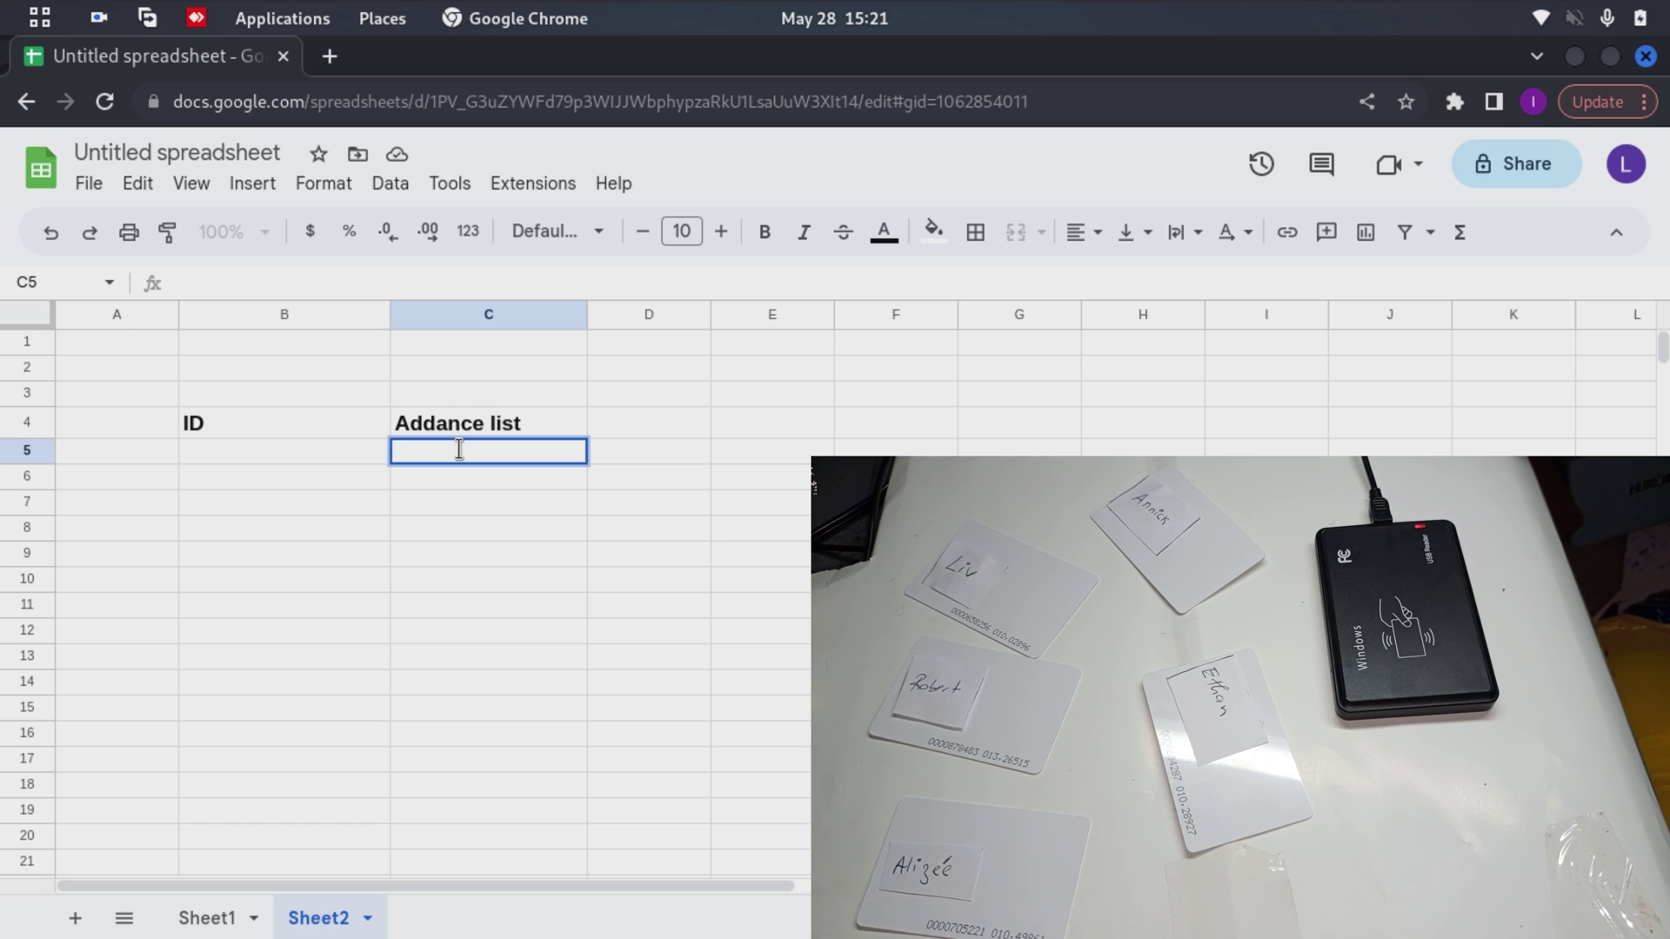
pyautogui.write('=')
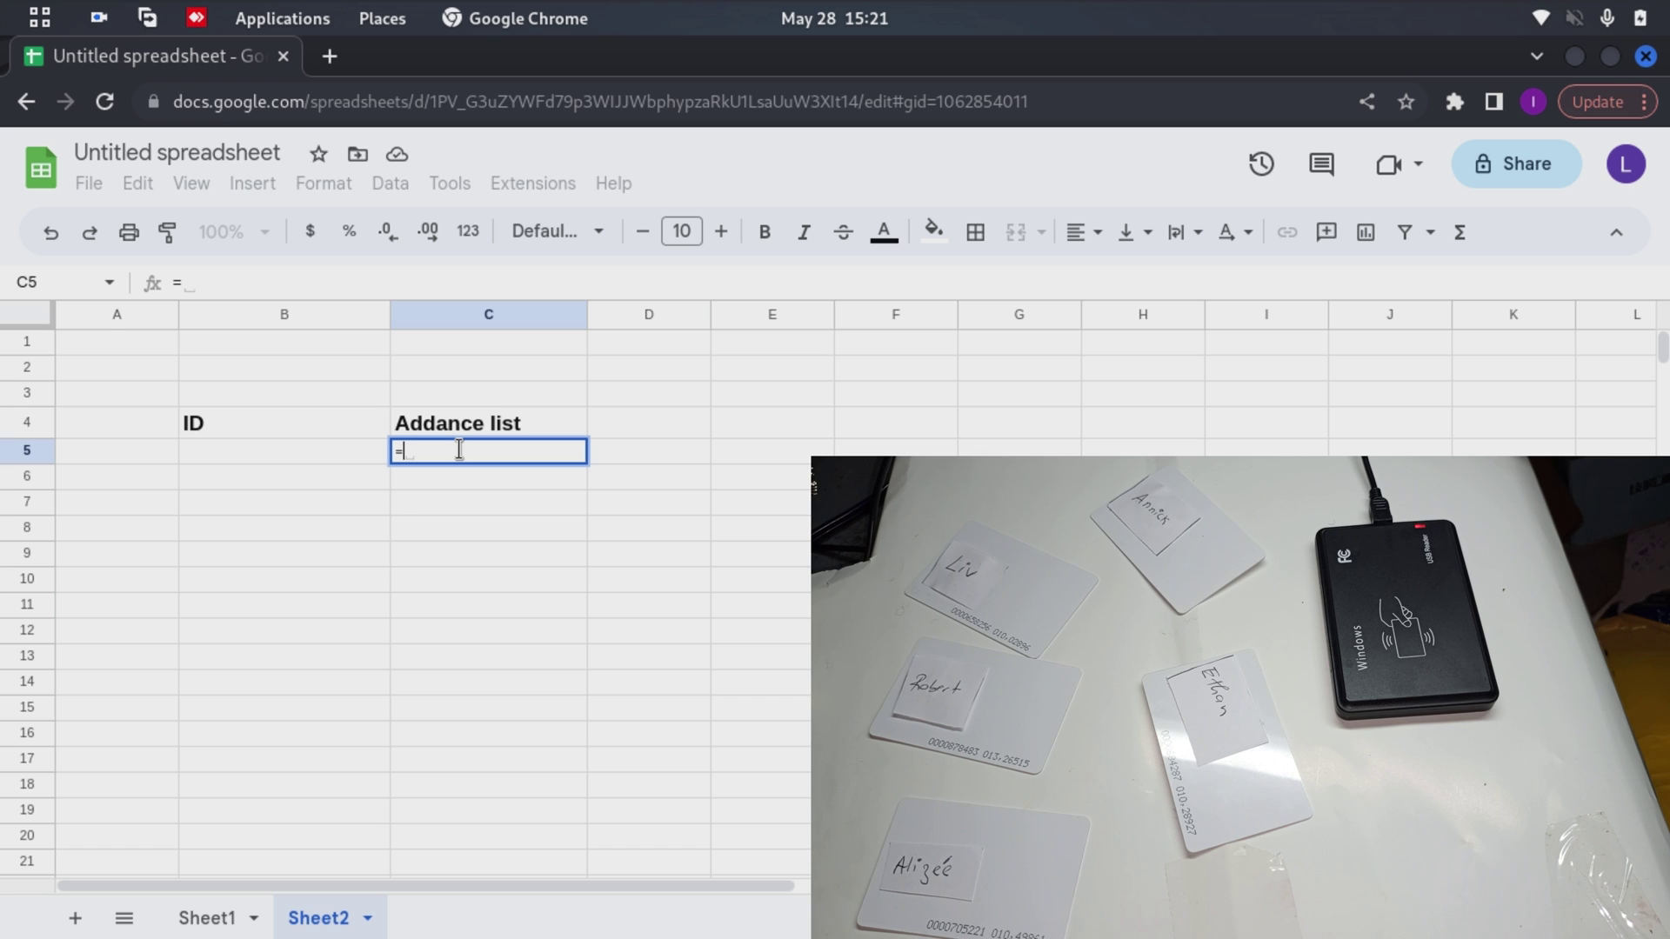
pyautogui.write('VLOOKUP(')
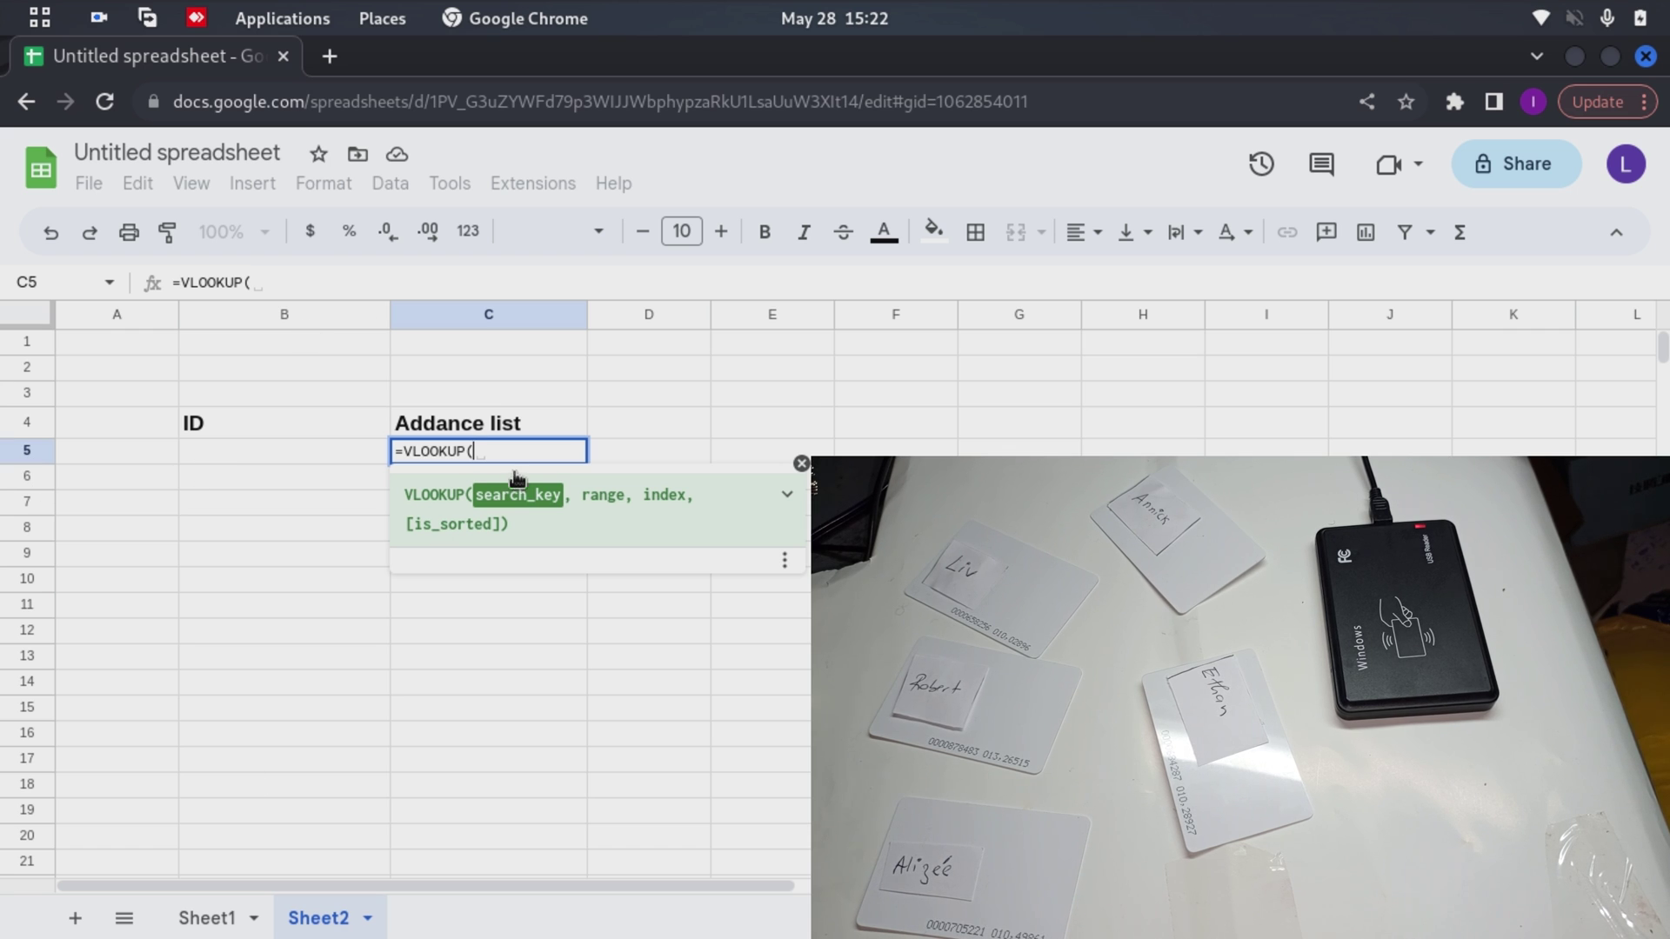
pyautogui.write('B5:B')
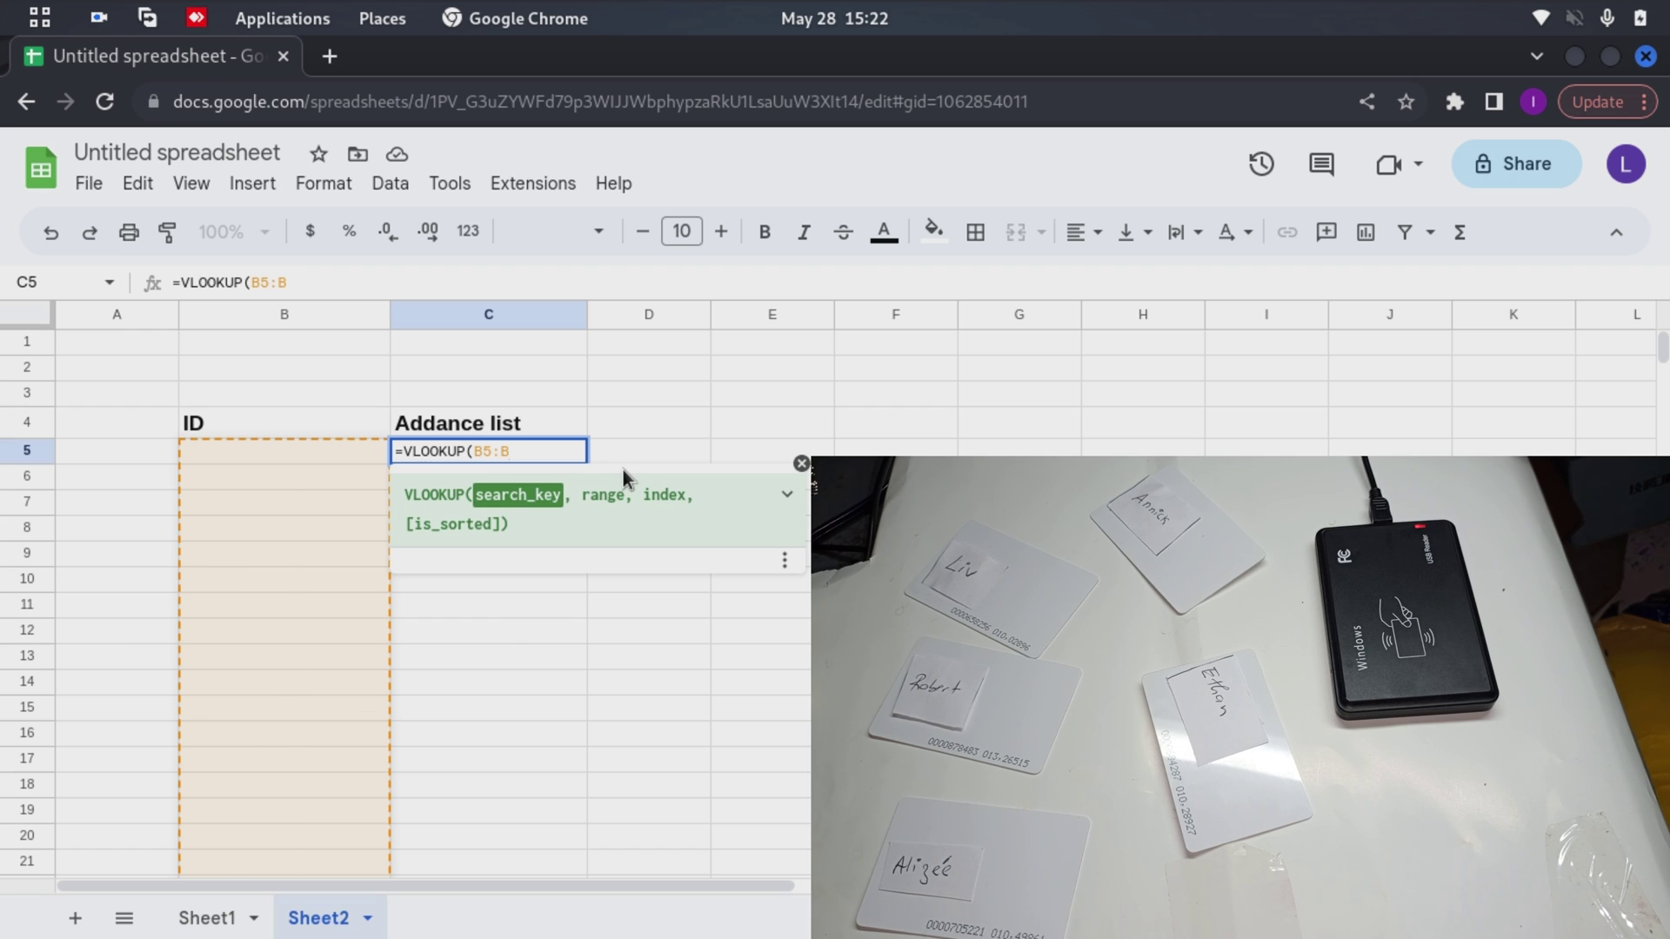
pyautogui.write(',')
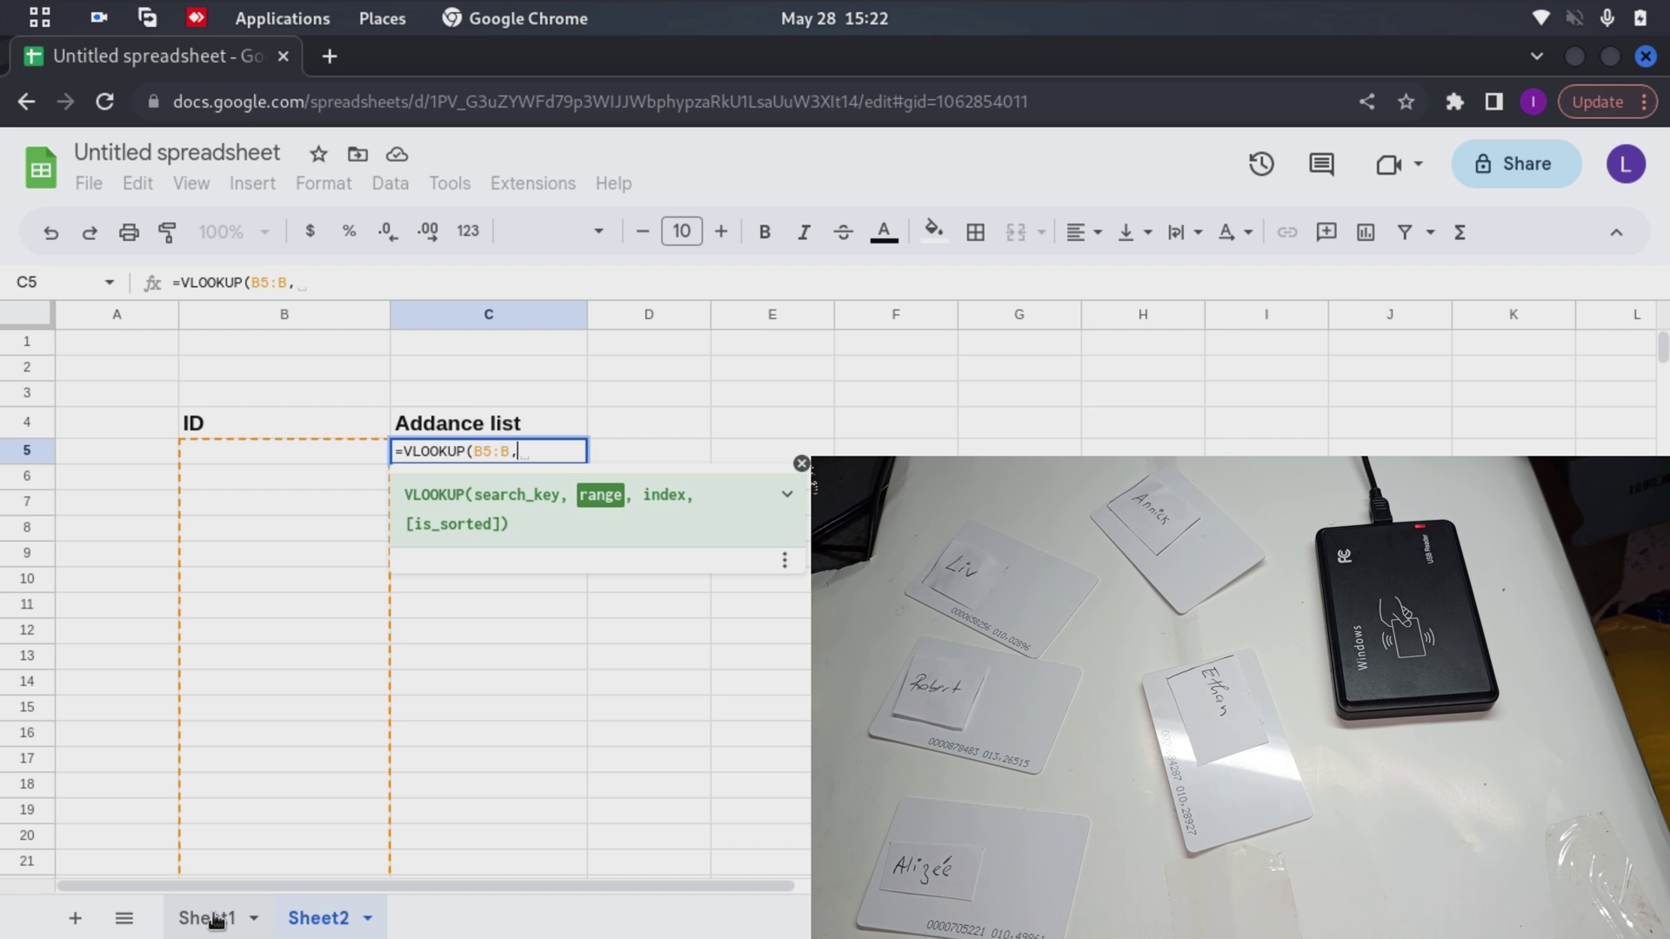
# Add Sheet1!B5:C9 as the lookup range, with column index 2 and exact match 0
pyautogui.click(215, 920)
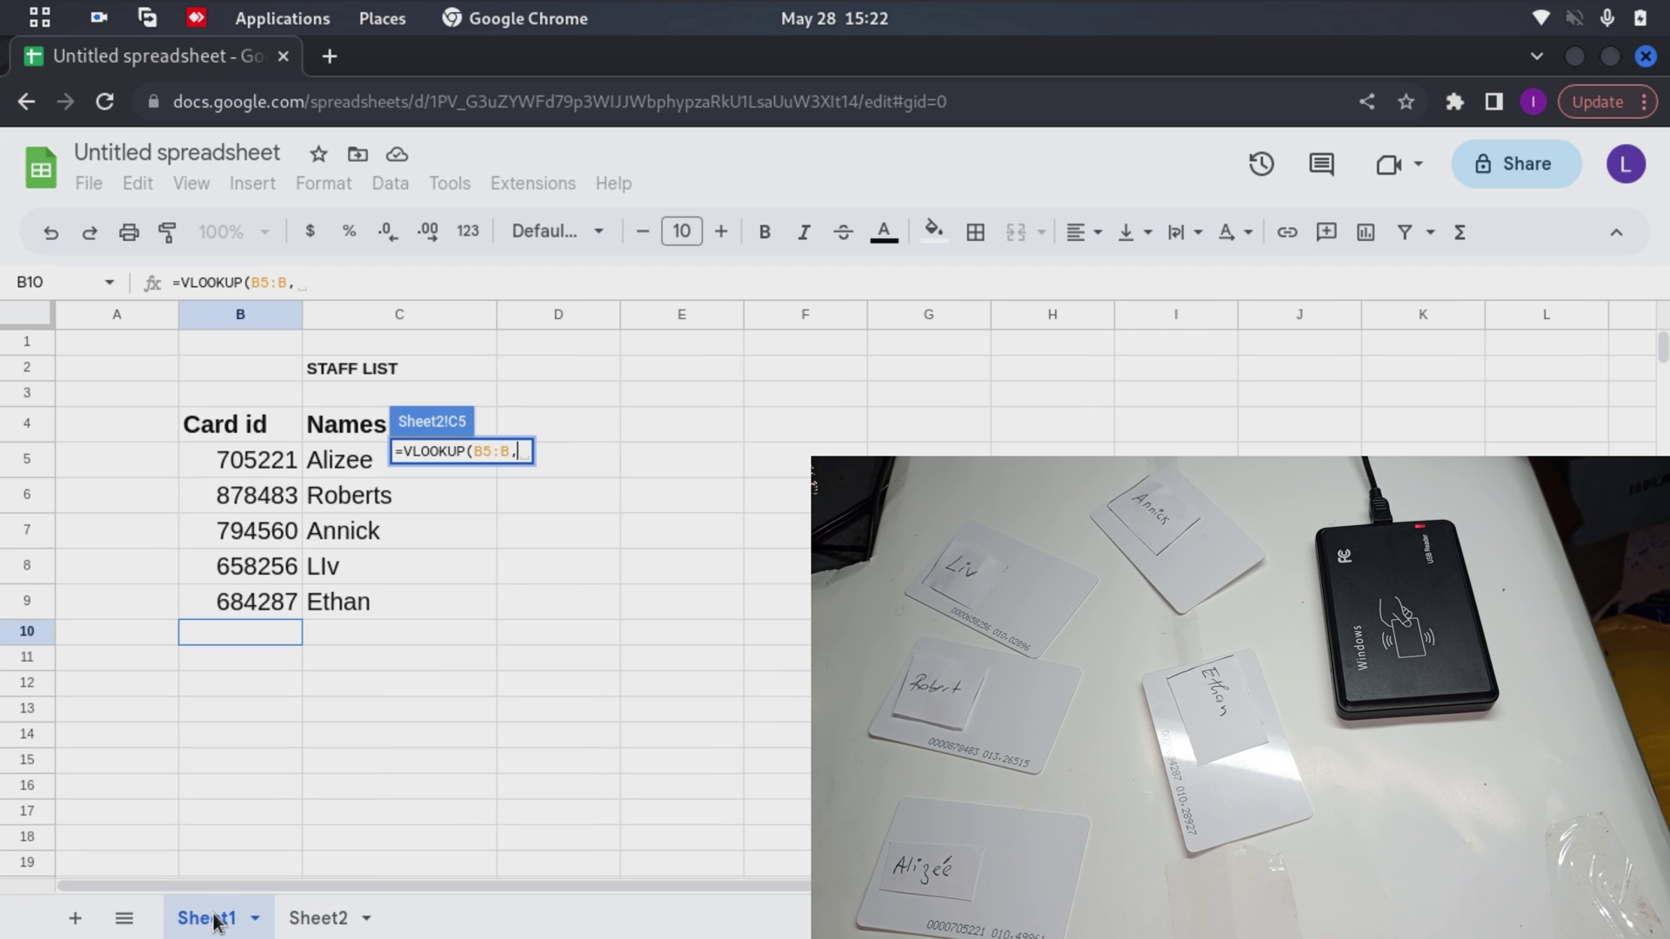
pyautogui.click(245, 462)
pyautogui.moveTo(403, 605); pyautogui.dragTo(403, 605)
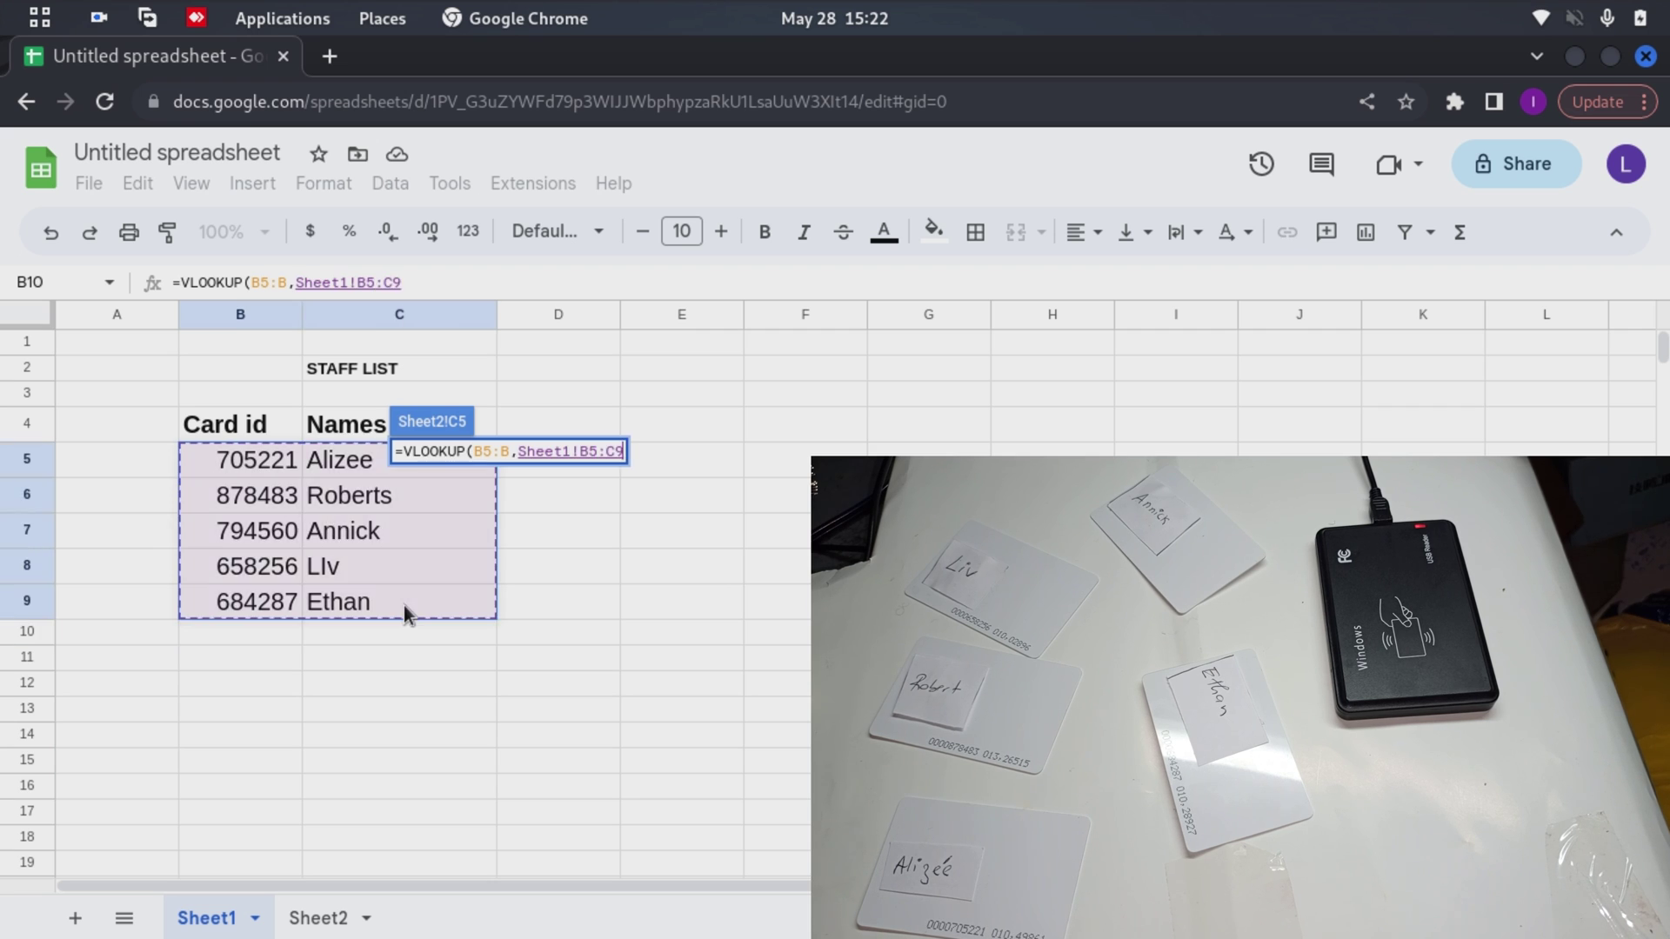
pyautogui.click(318, 917)
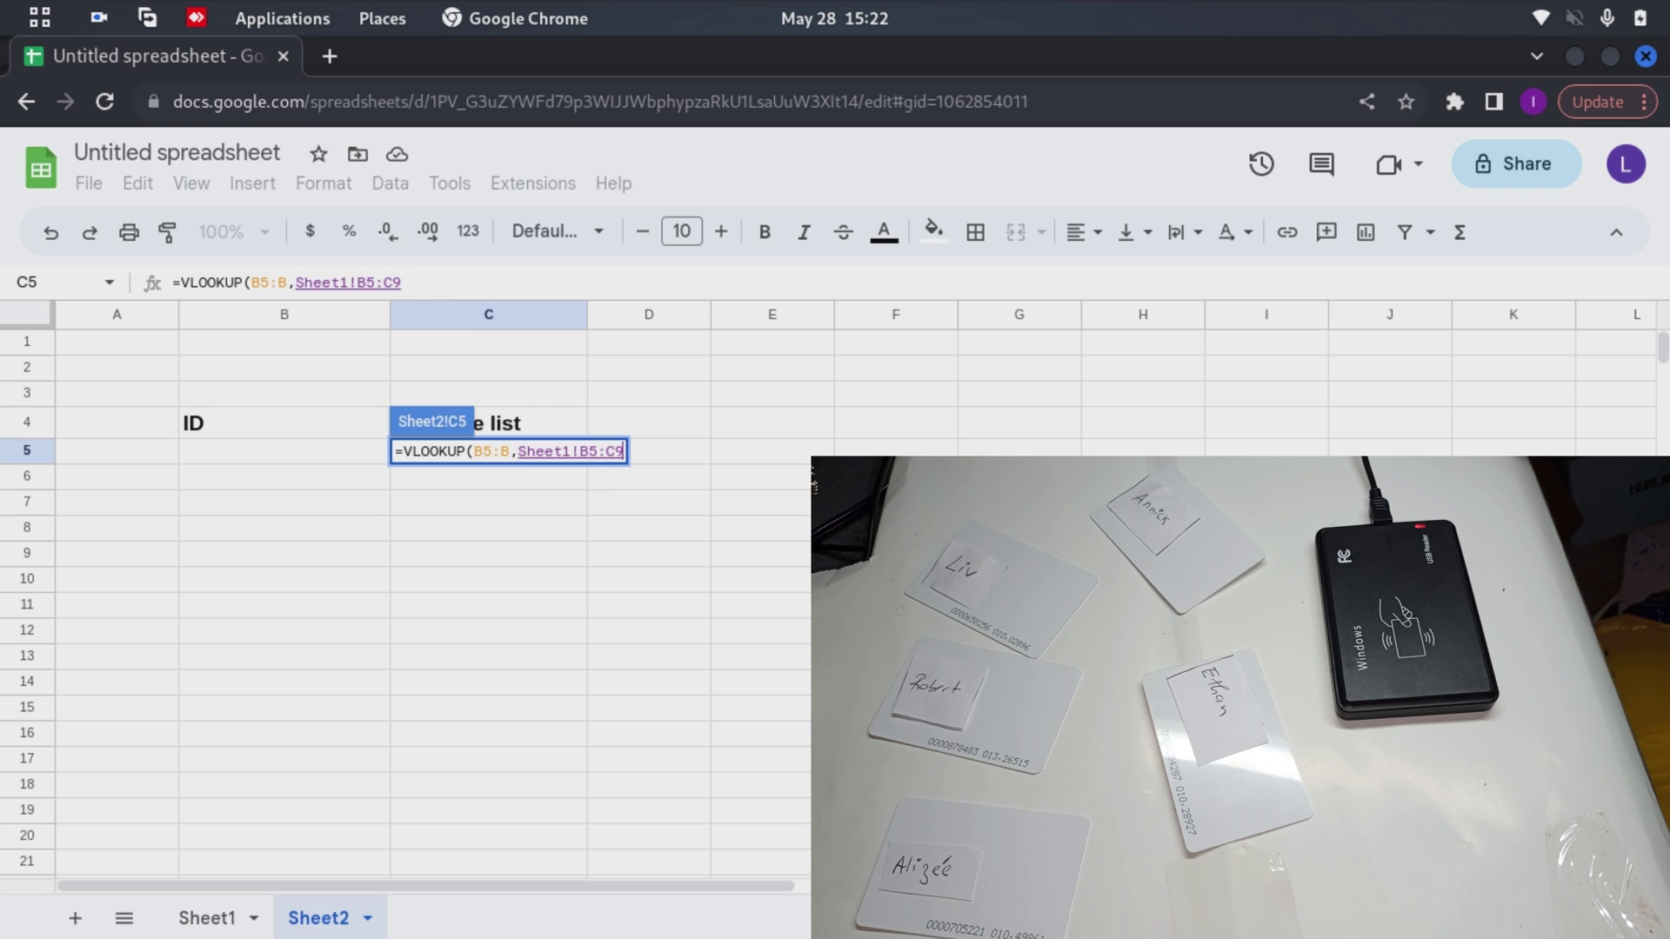
pyautogui.write(',')
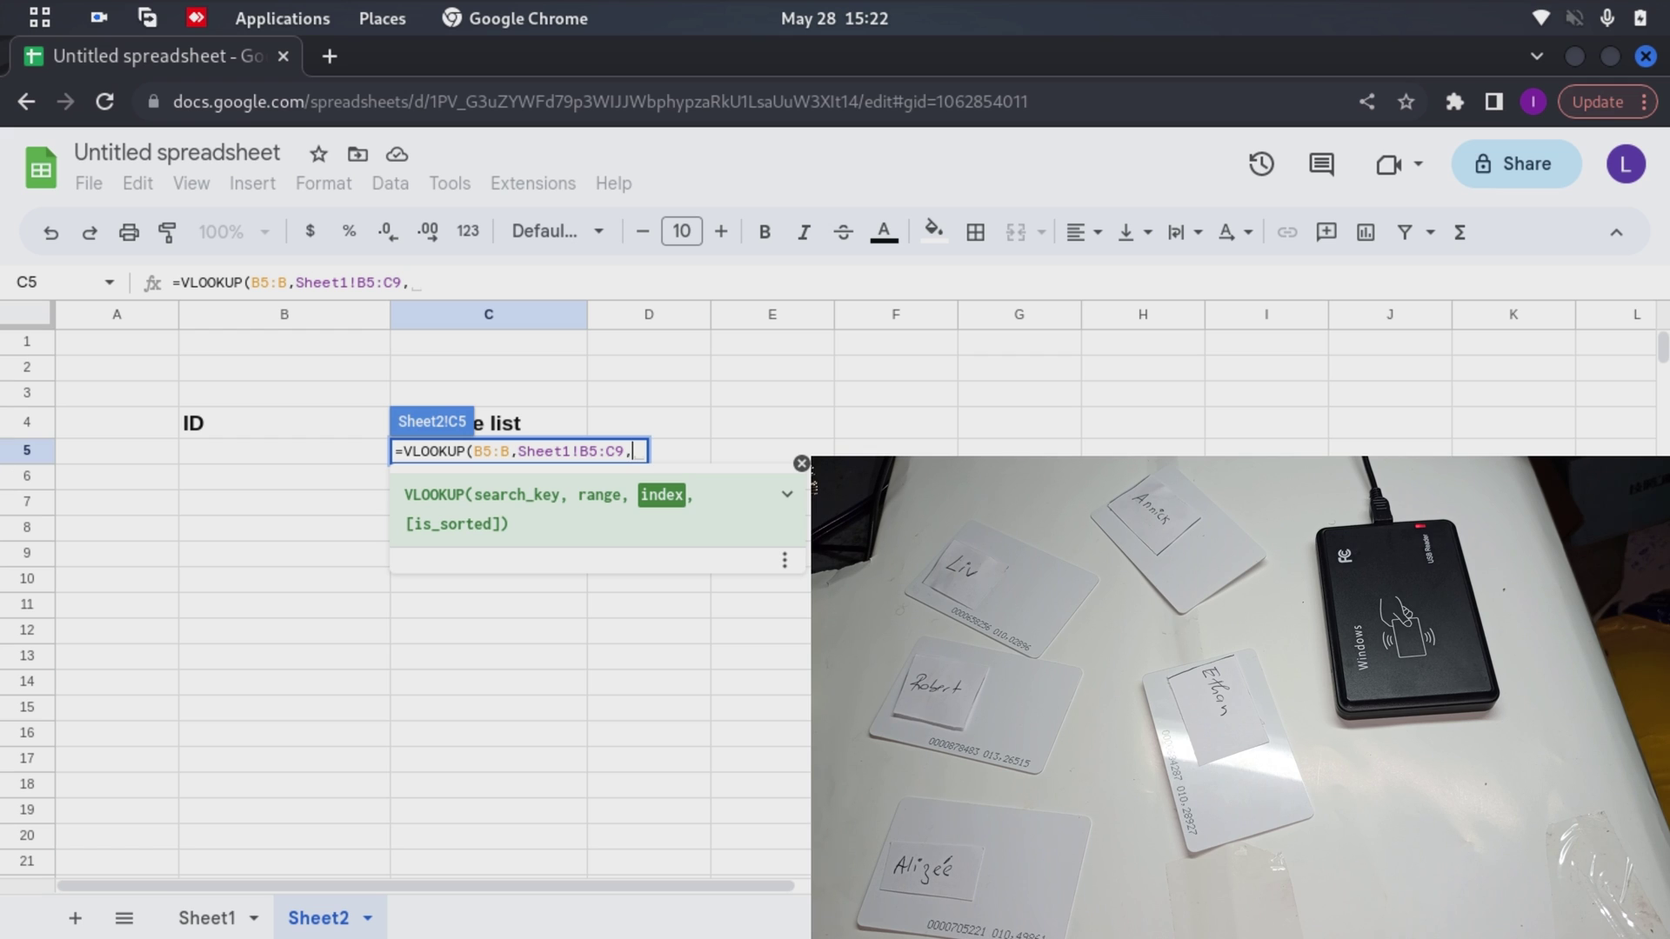
pyautogui.click(209, 920)
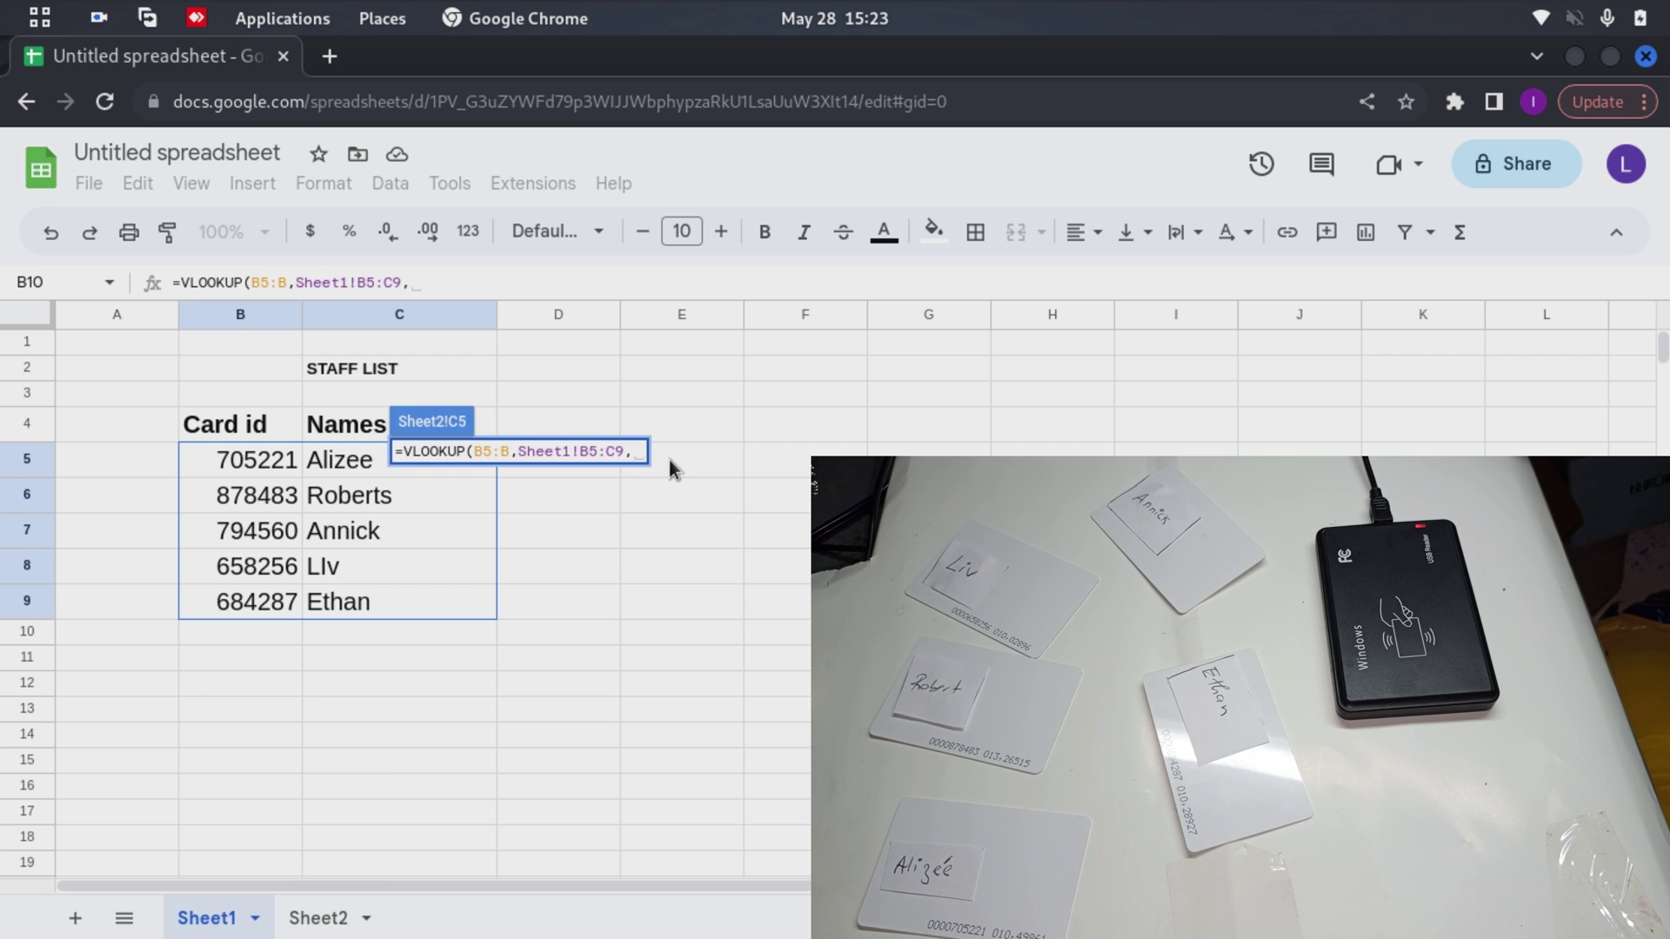
pyautogui.write('2')
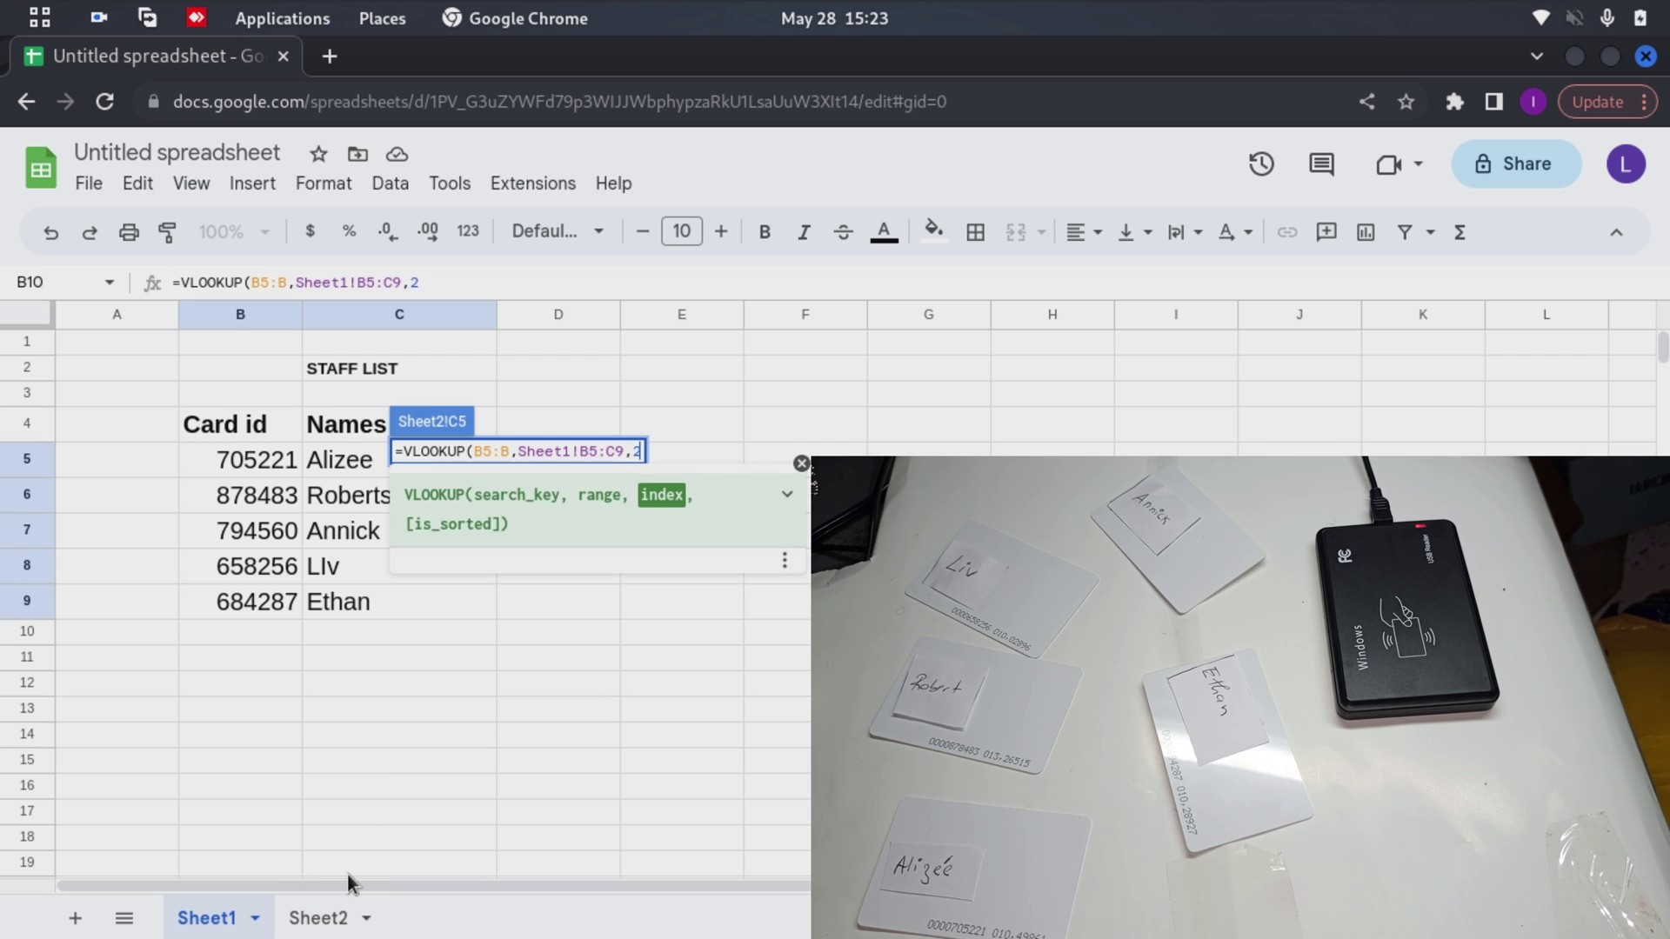
pyautogui.write(',')
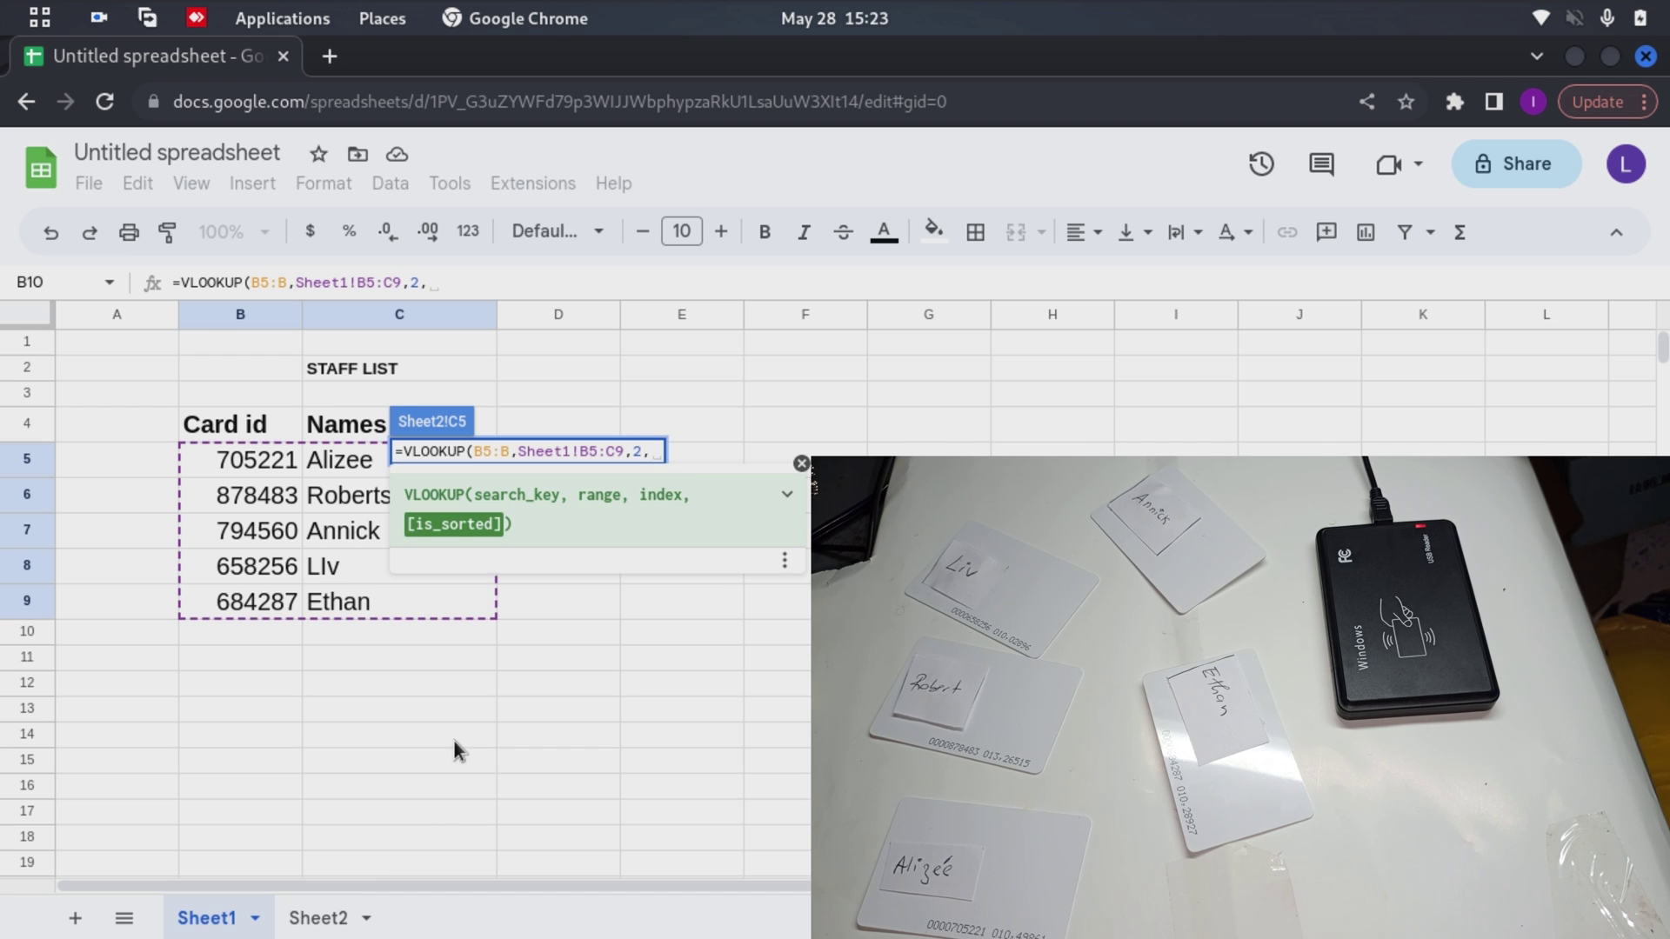
pyautogui.write('0')
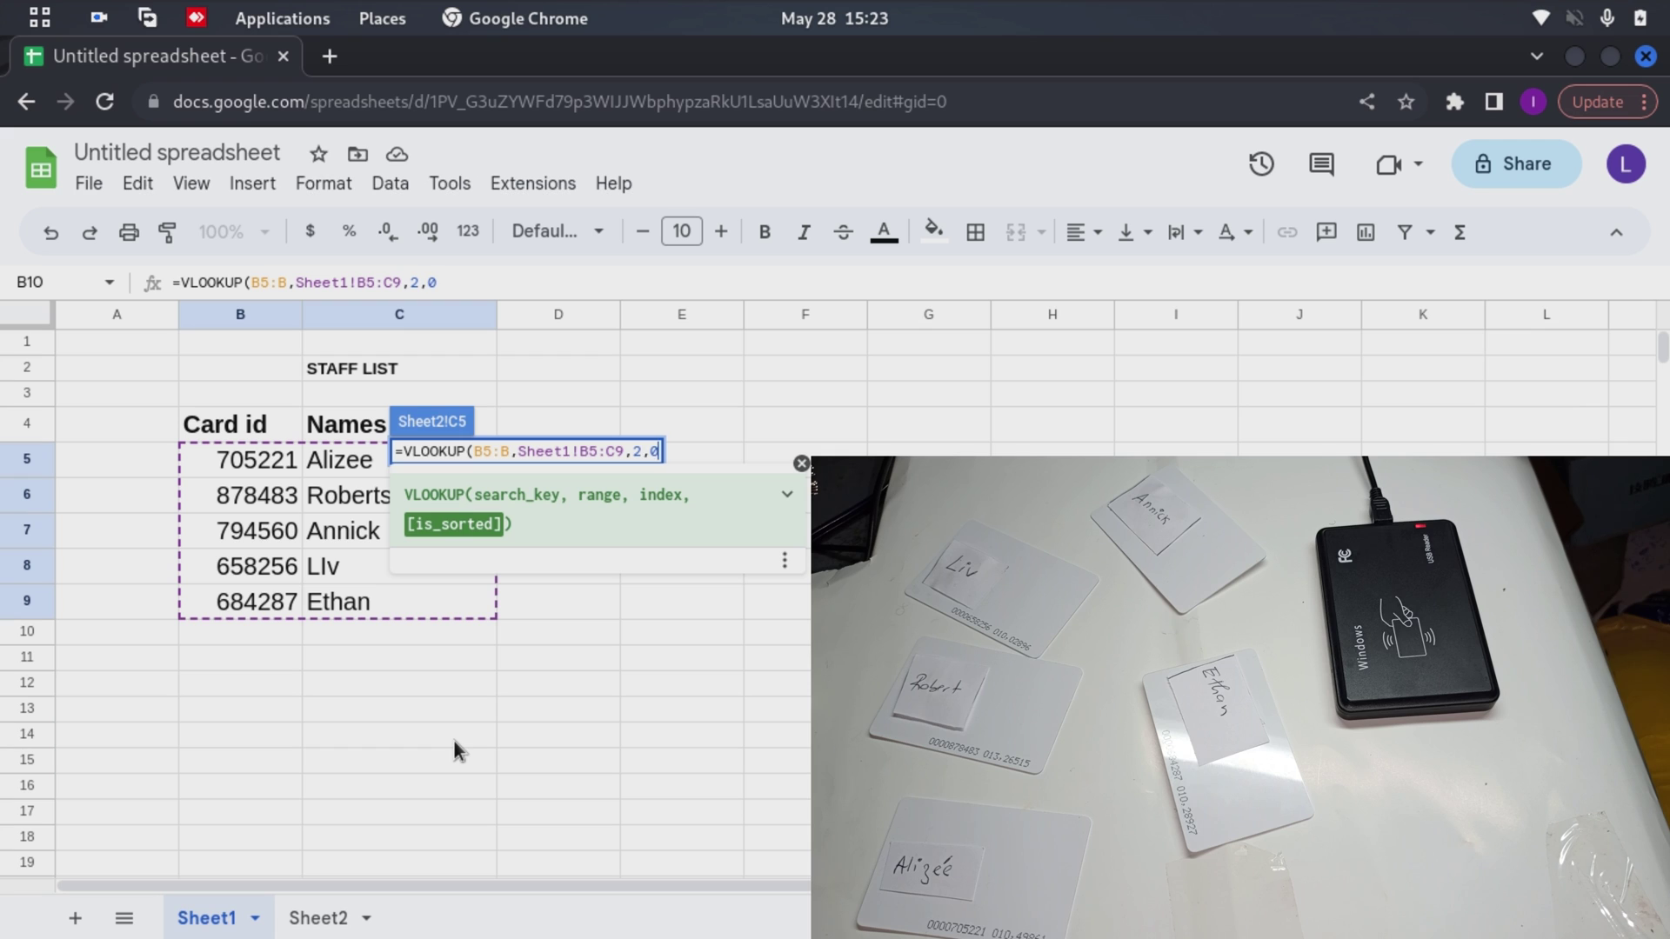
pyautogui.write(')')
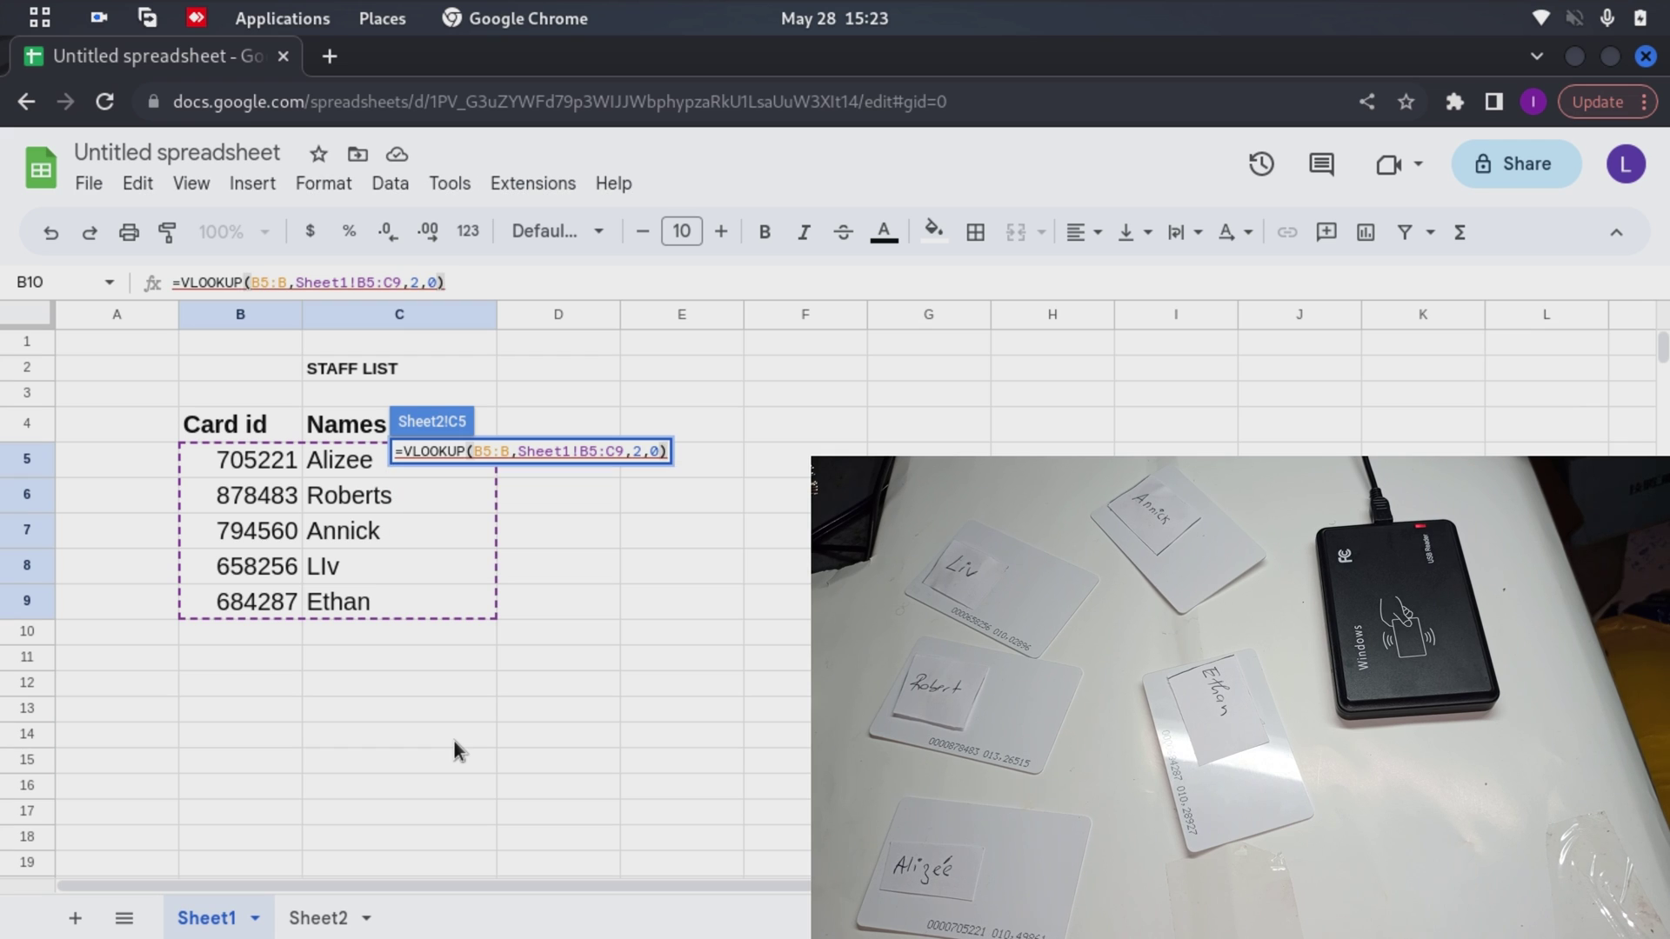
# Commit the C5 VLOOKUP, which shows #N/A, and reopen it for editing
pyautogui.click(318, 914)
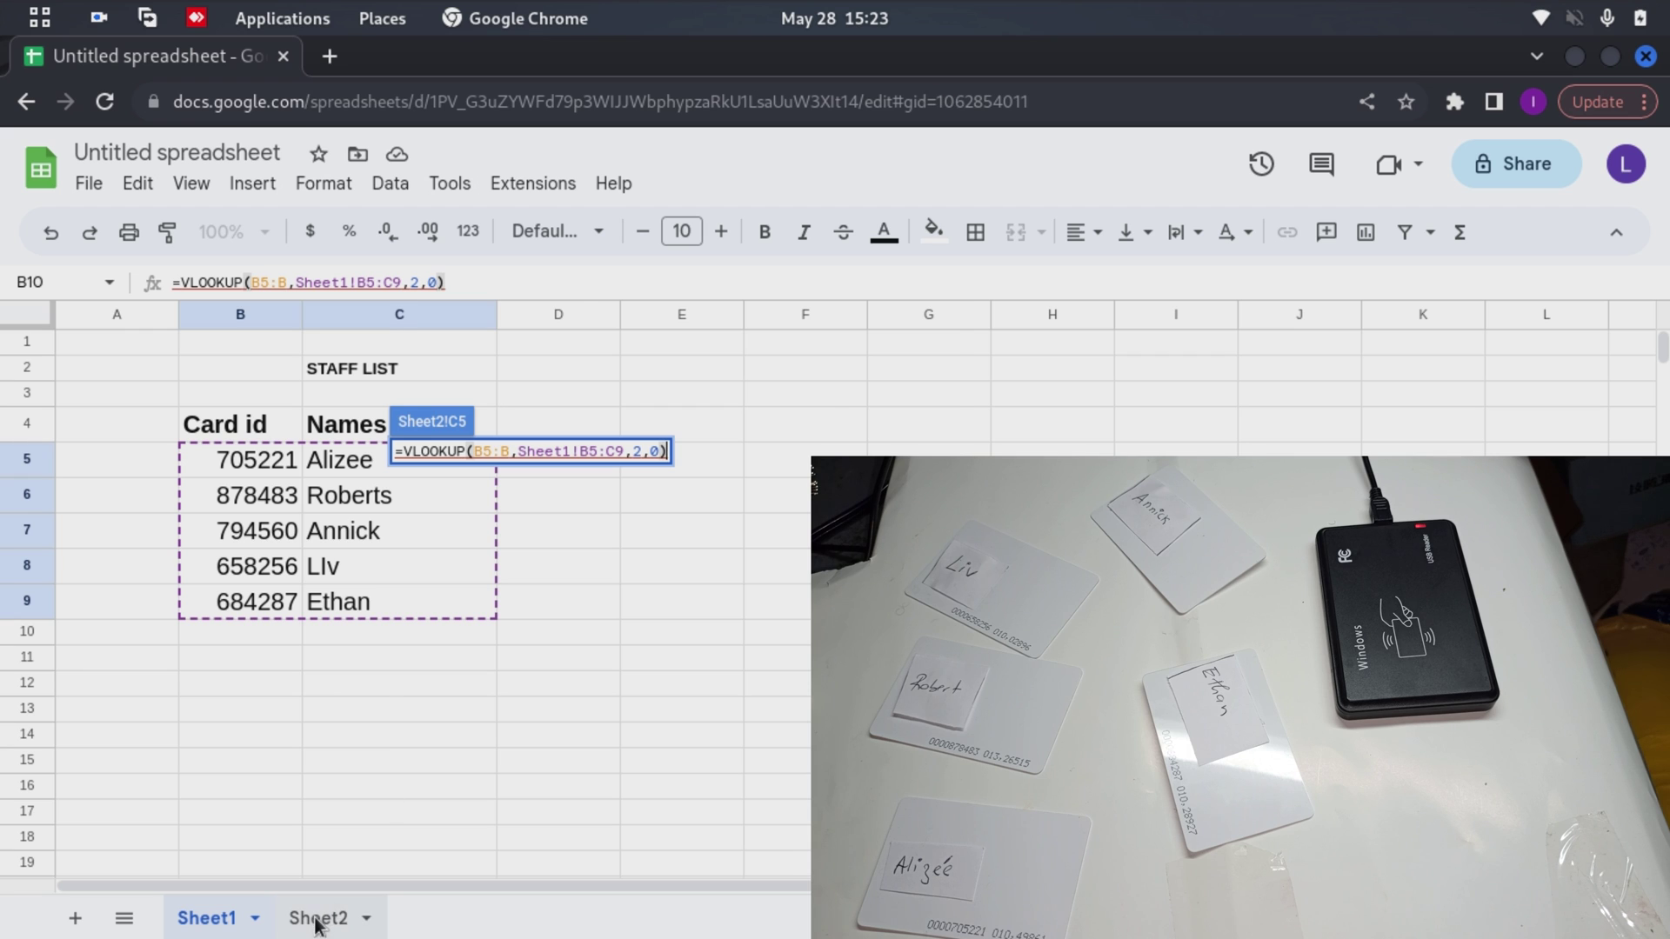
pyautogui.moveTo(494, 456)
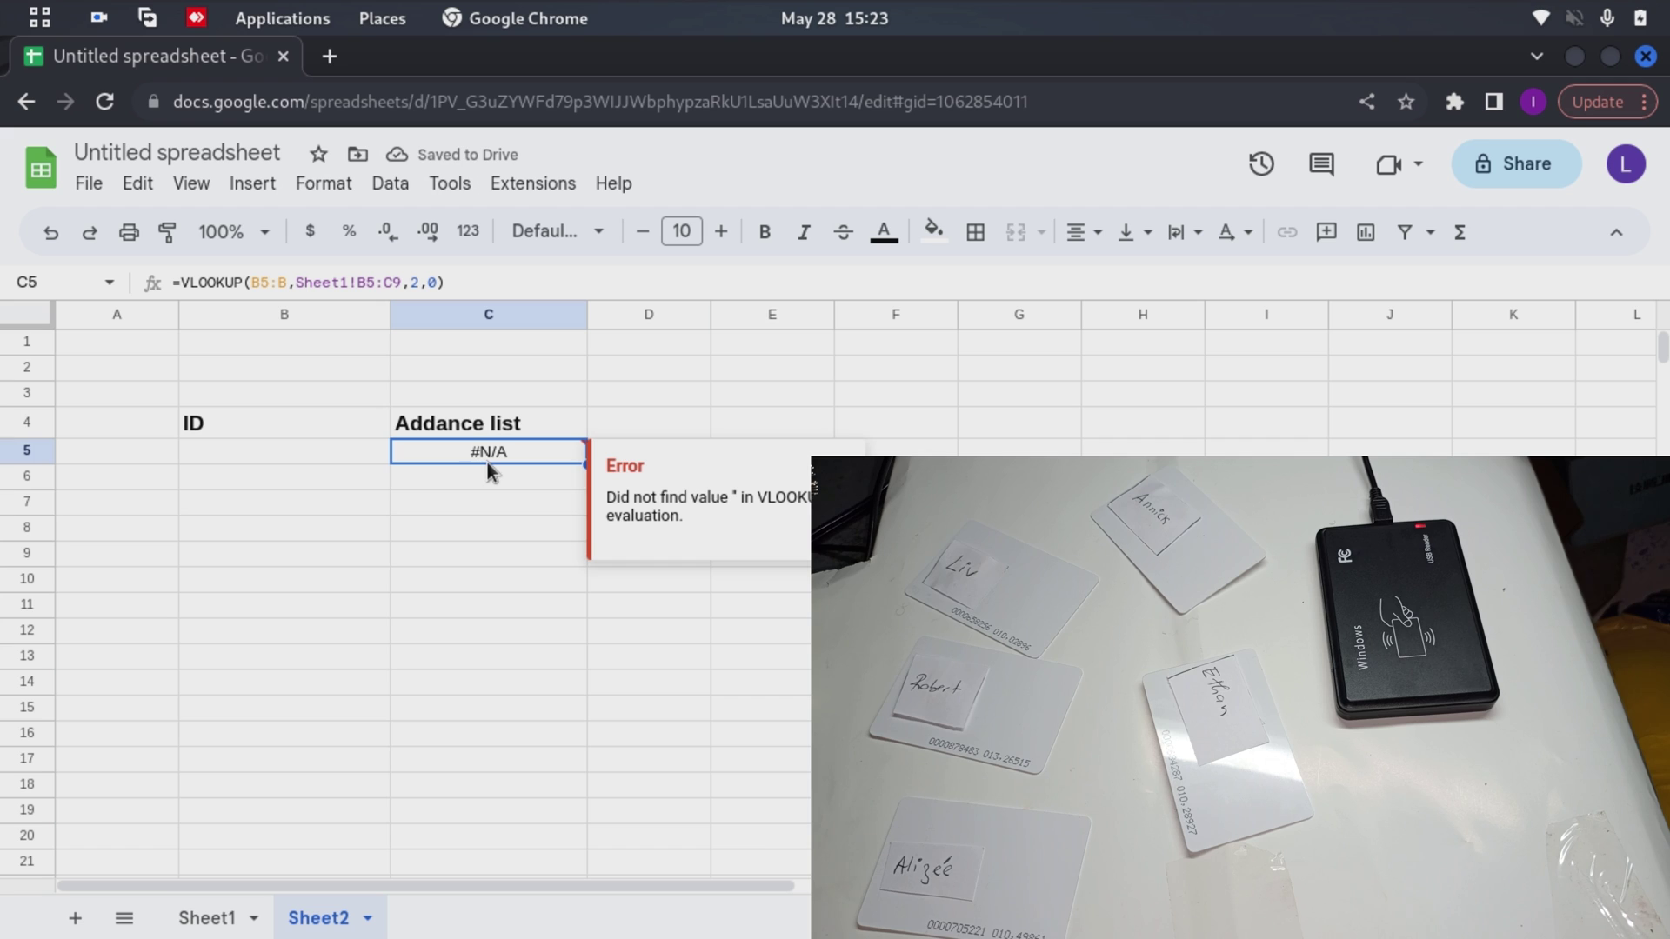
pyautogui.doubleClick(485, 451)
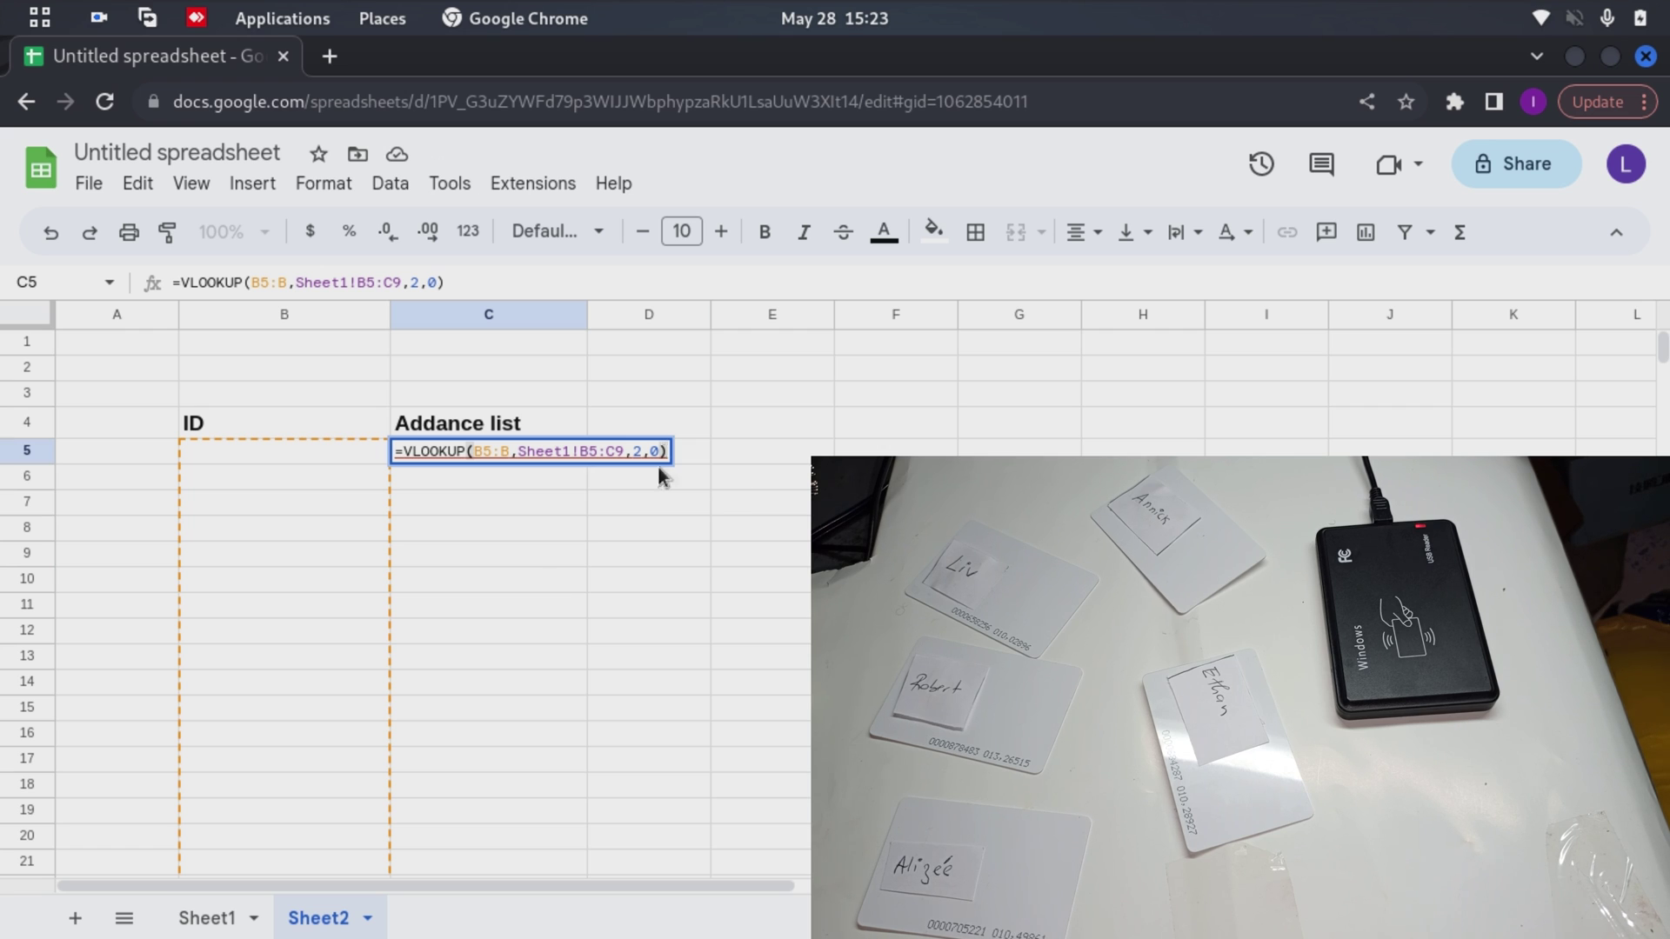
pyautogui.moveTo(515, 469)
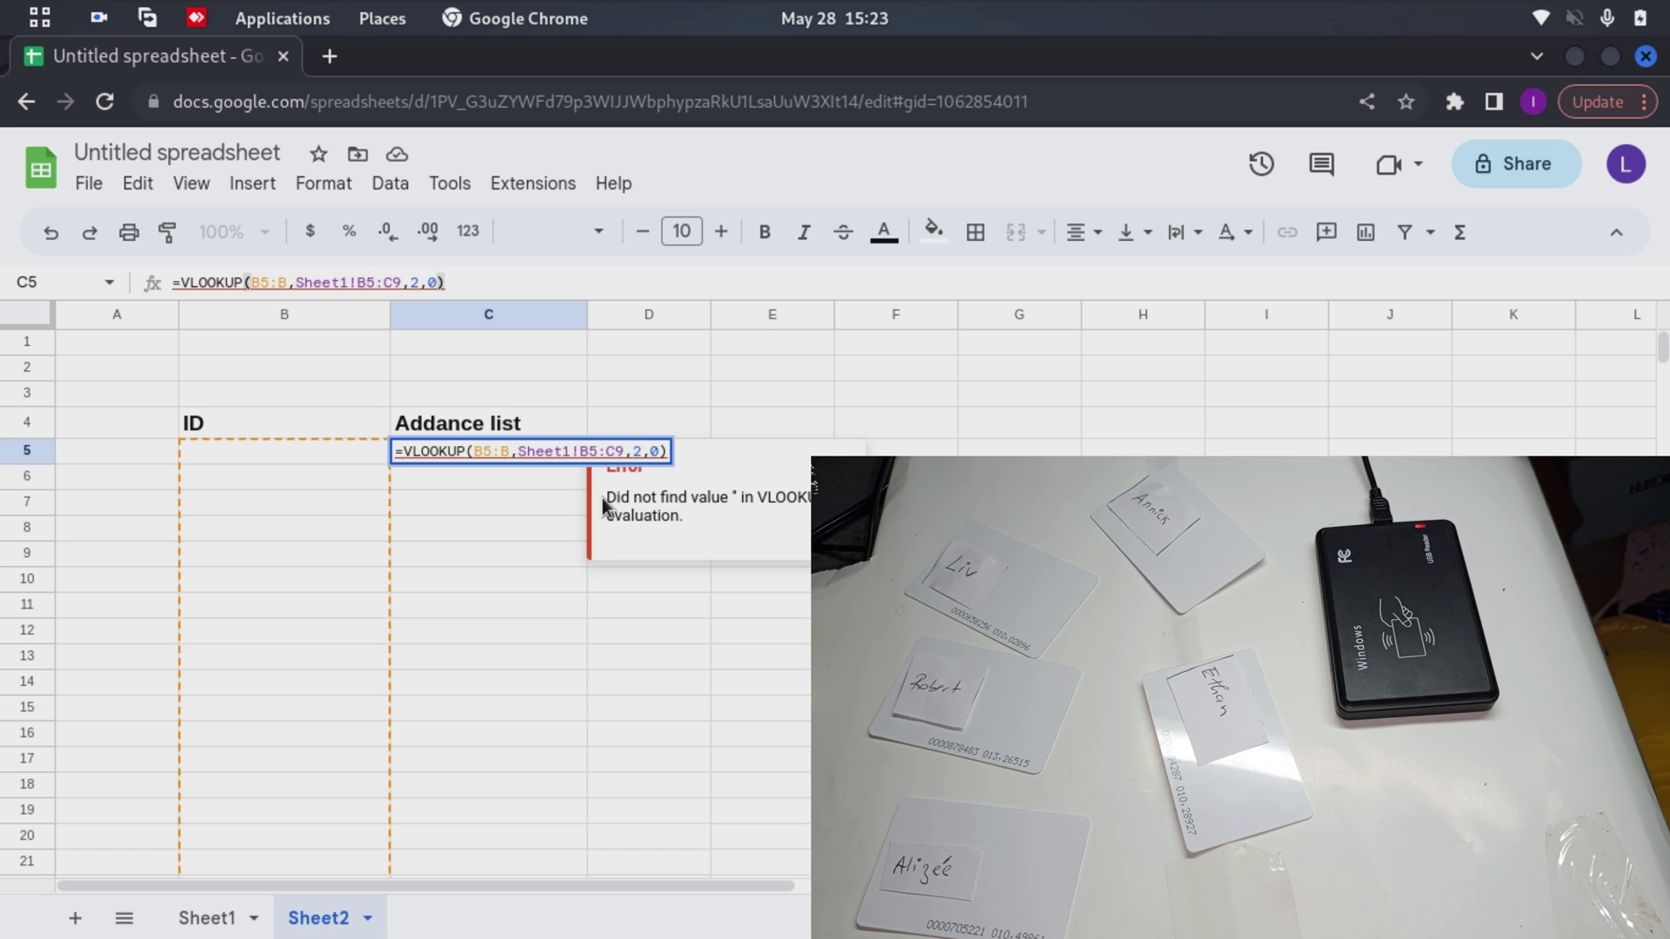
# Change C5 to =ARRAYFORMULA(IFNA(VLOOKUP(B5:B,Sheet1!B5:C9,2,0)))
pyautogui.write('IFNA(')
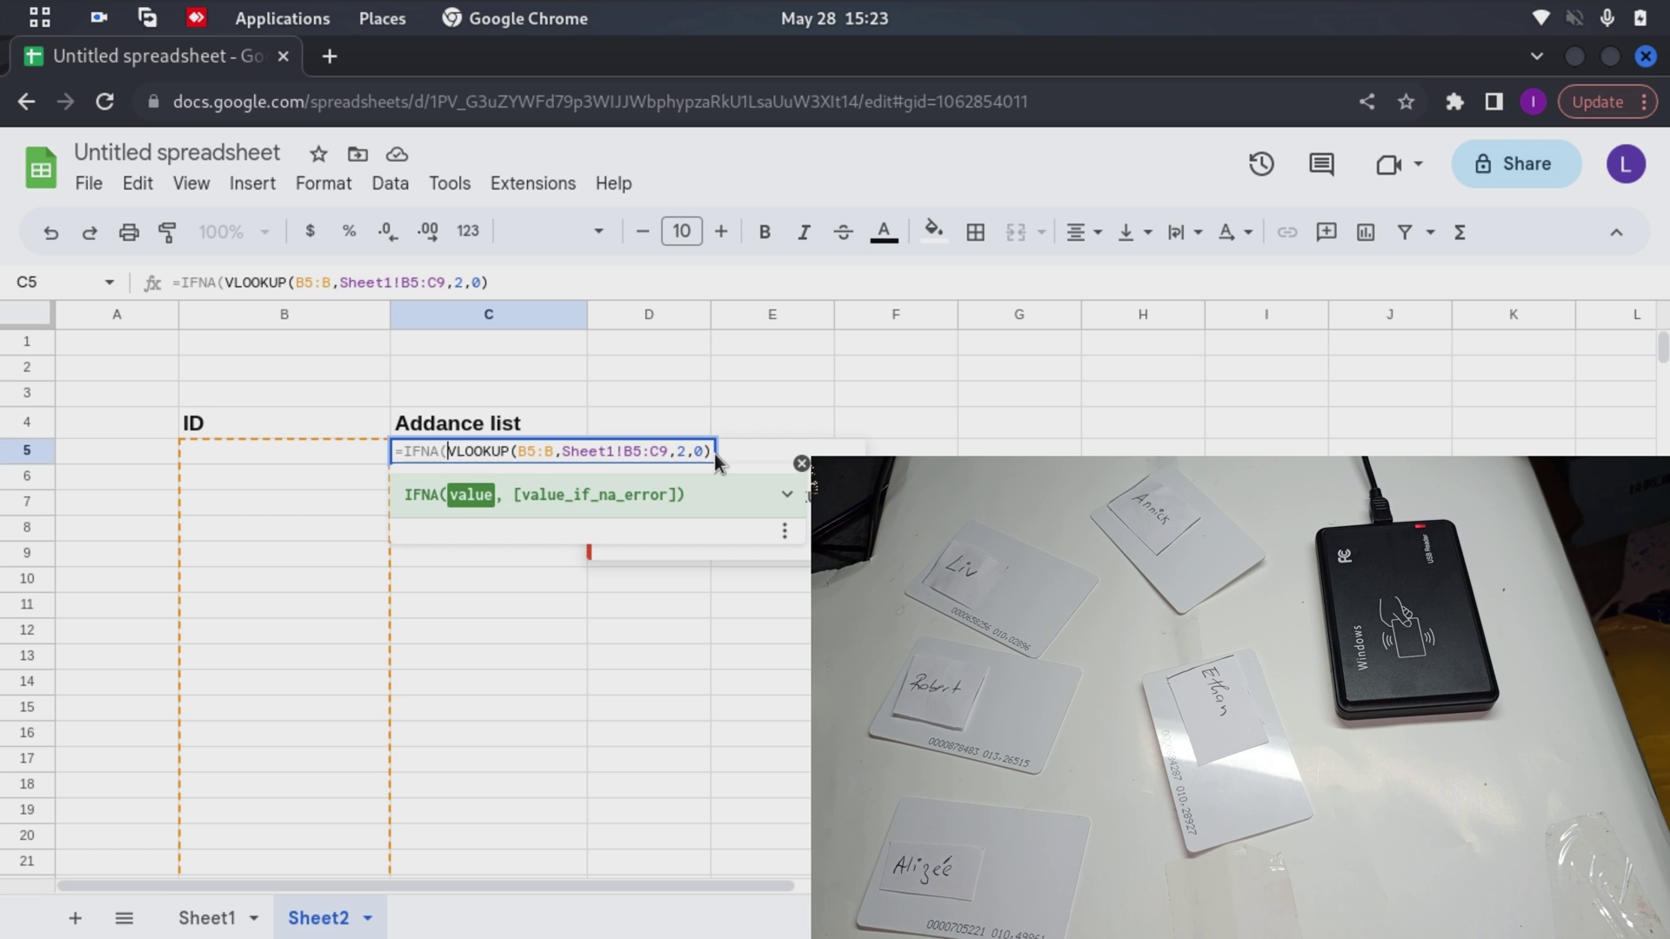
pyautogui.write(')')
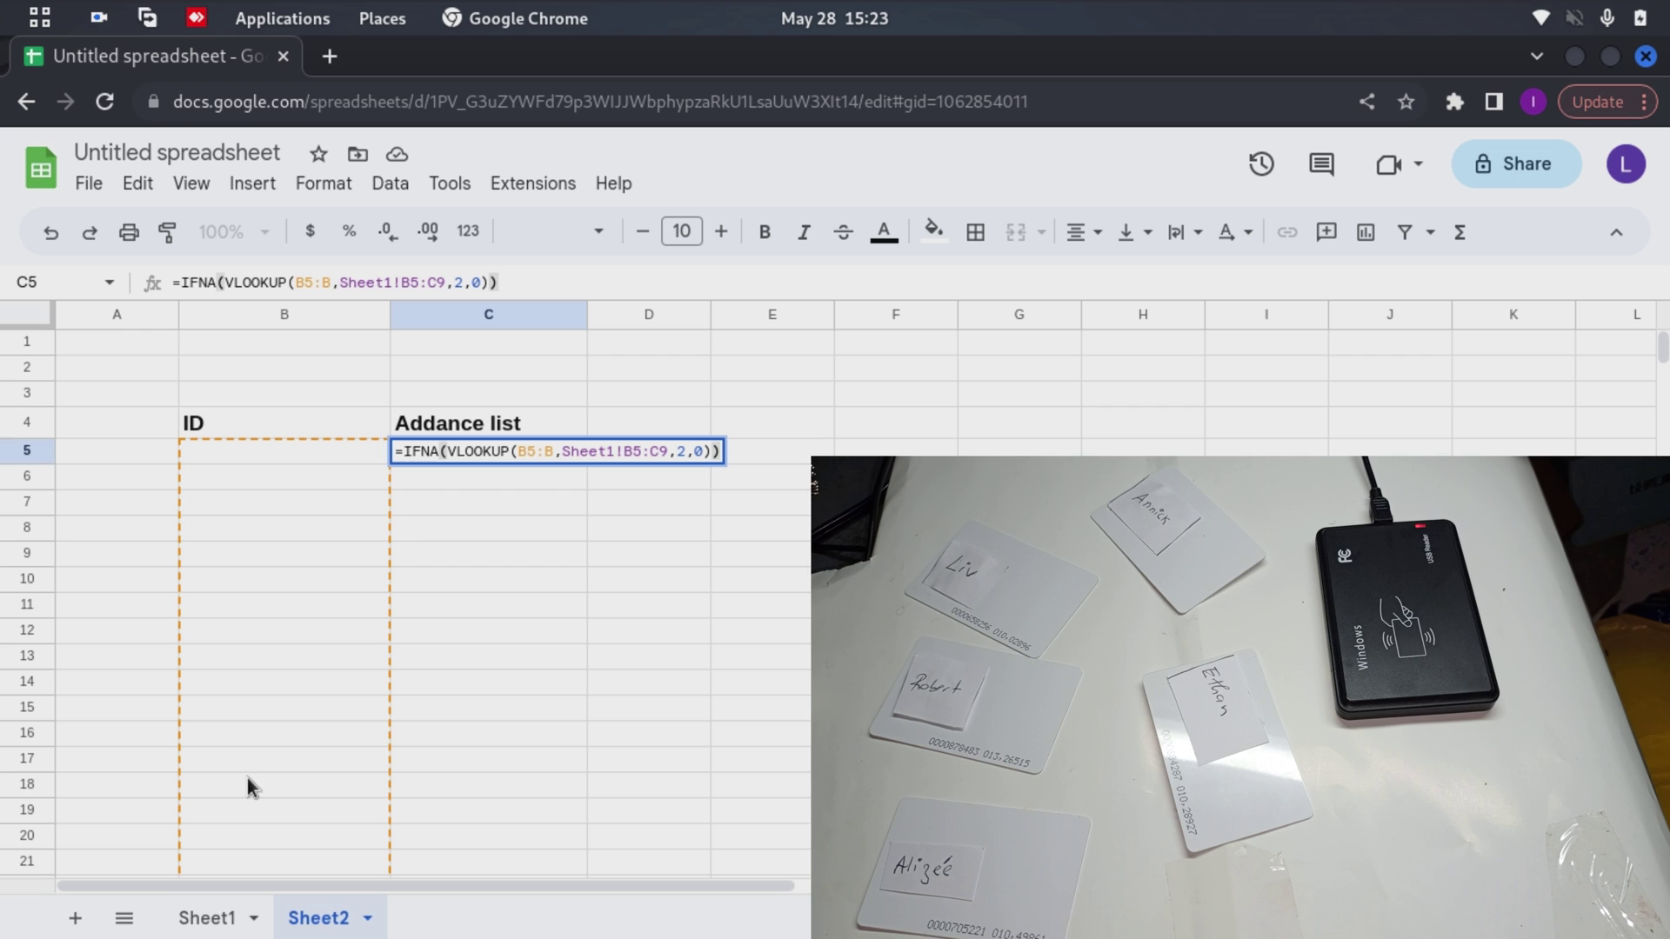
pyautogui.click(401, 453)
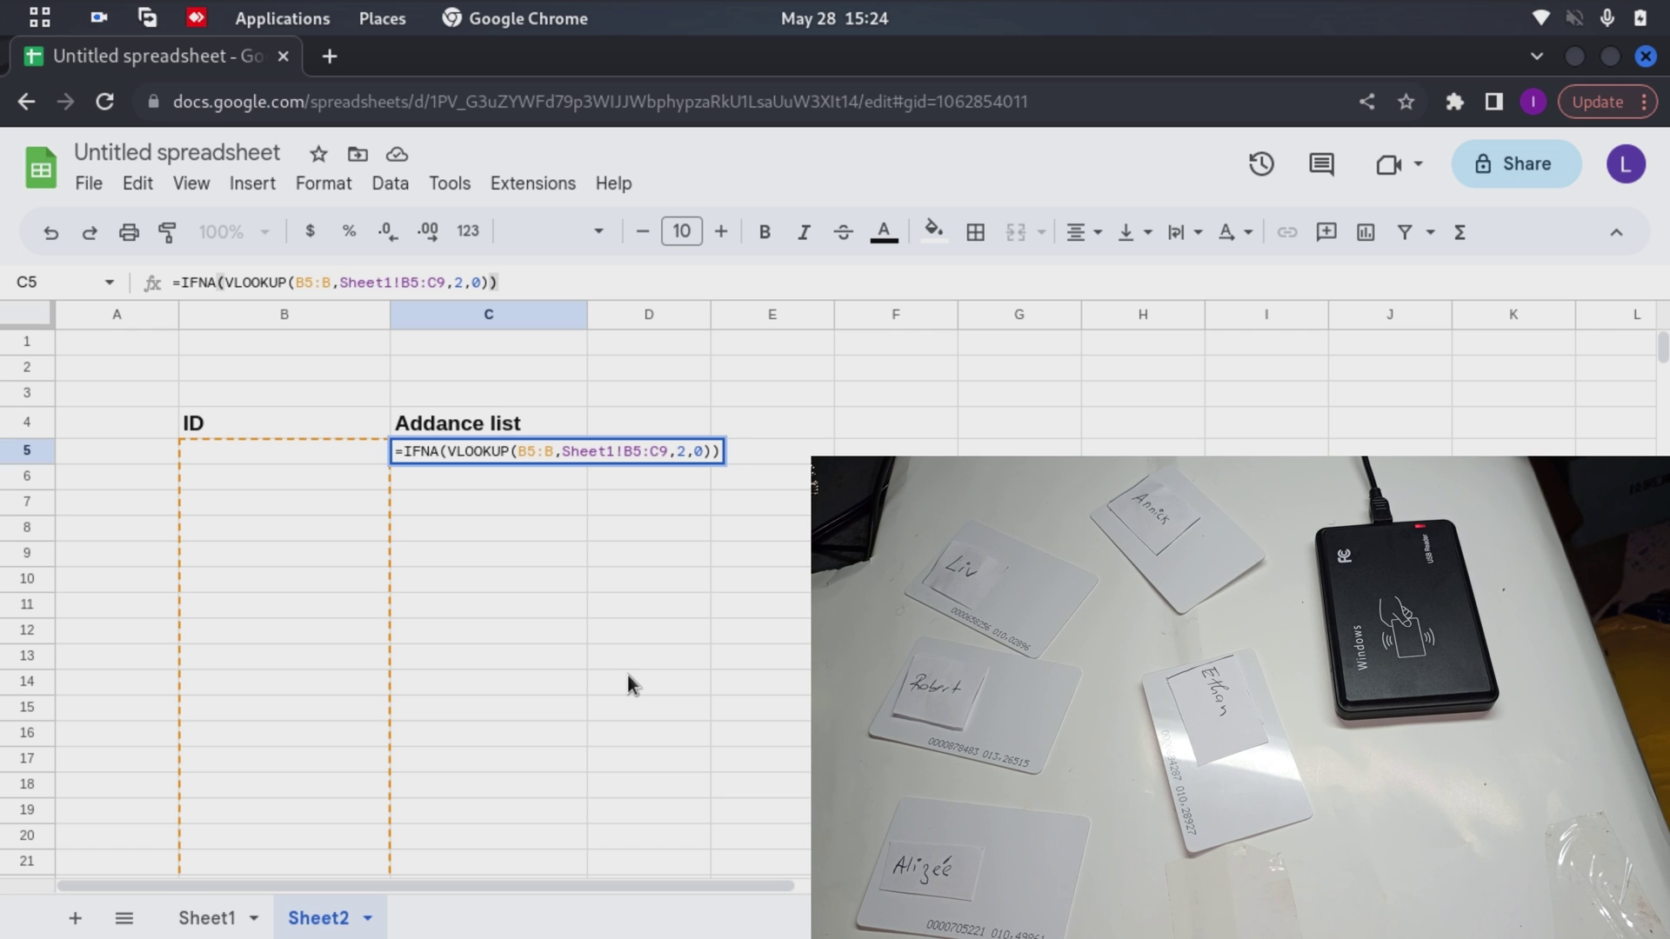
pyautogui.write('ARRAYF')
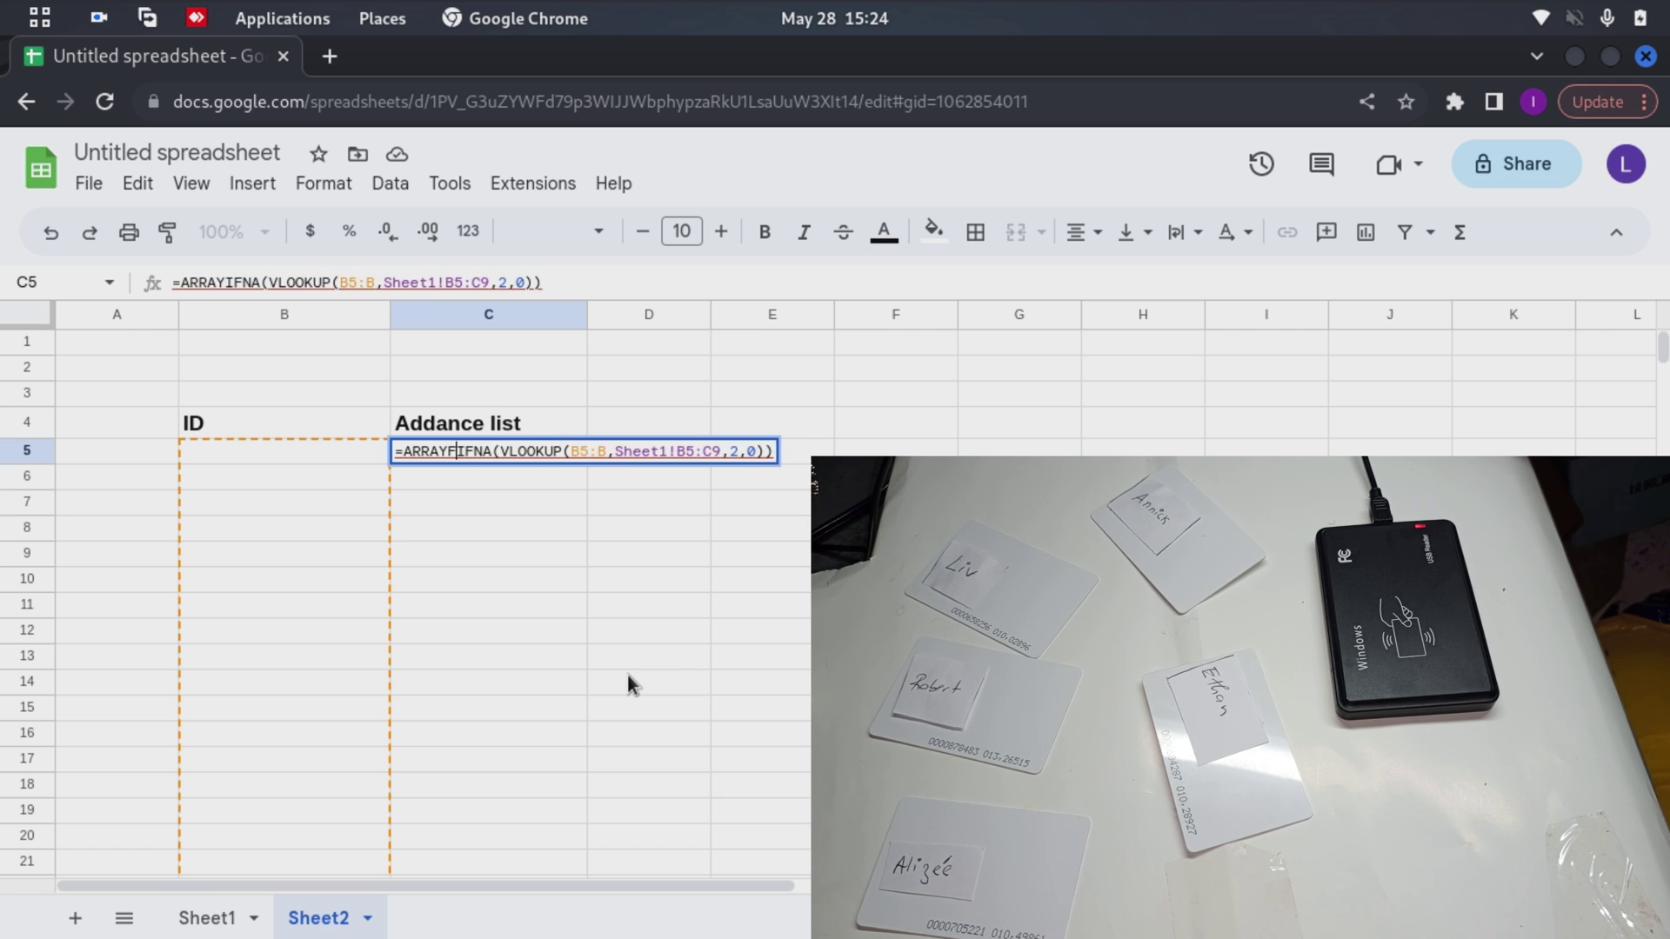
pyautogui.write('O')
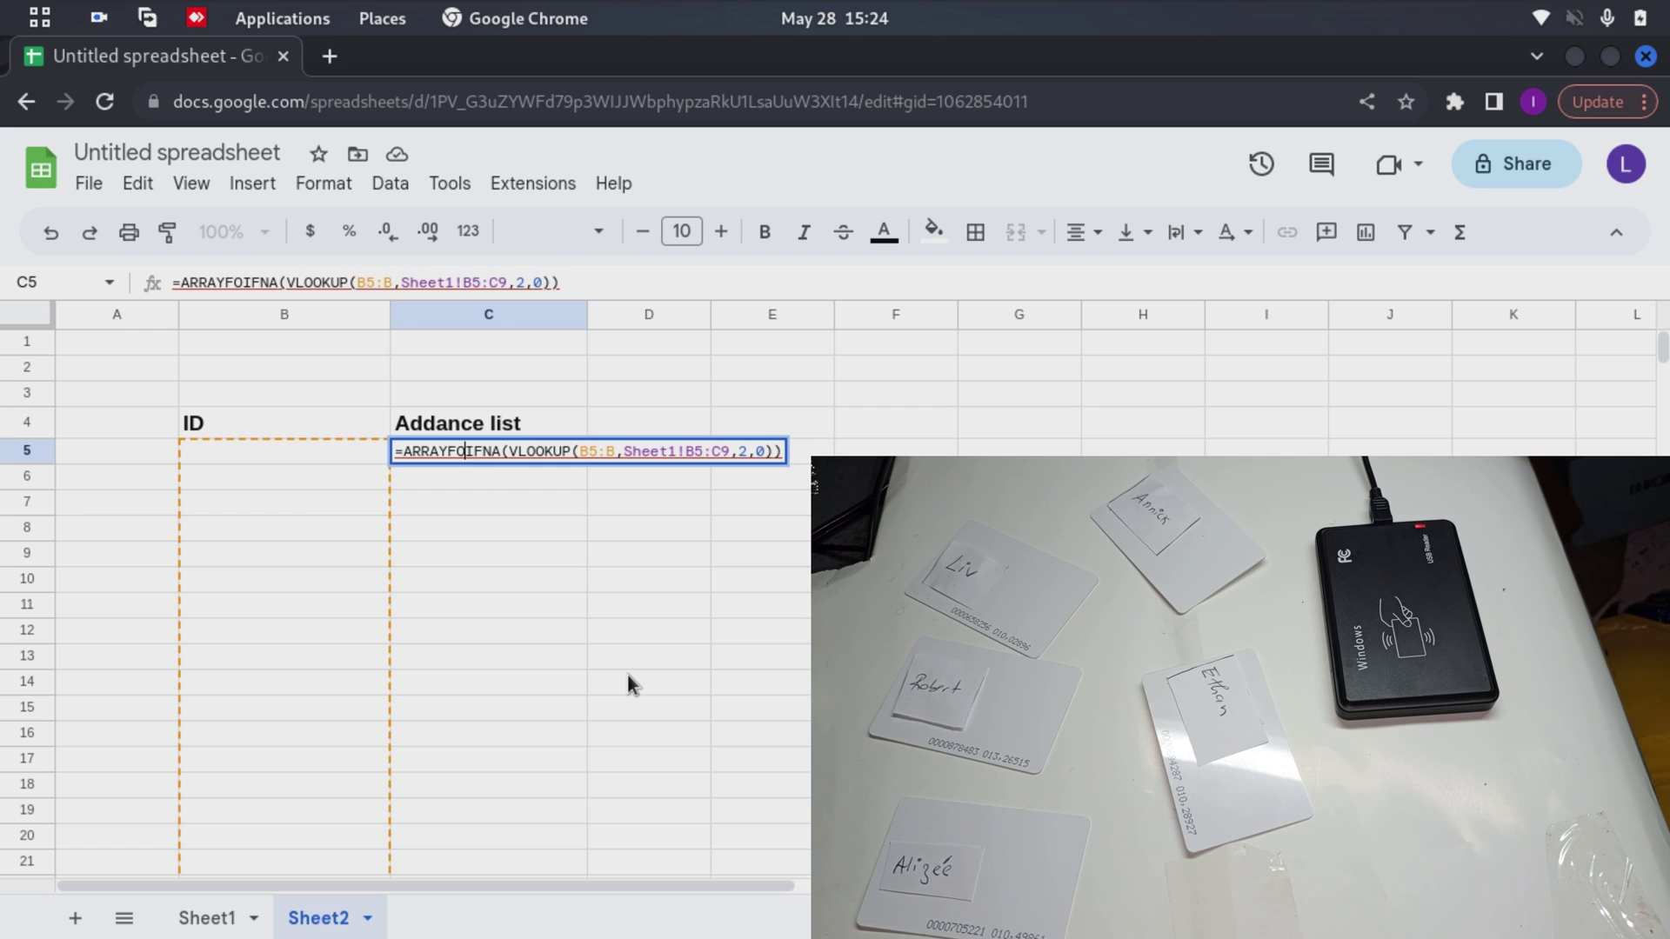
pyautogui.write('RMULA(')
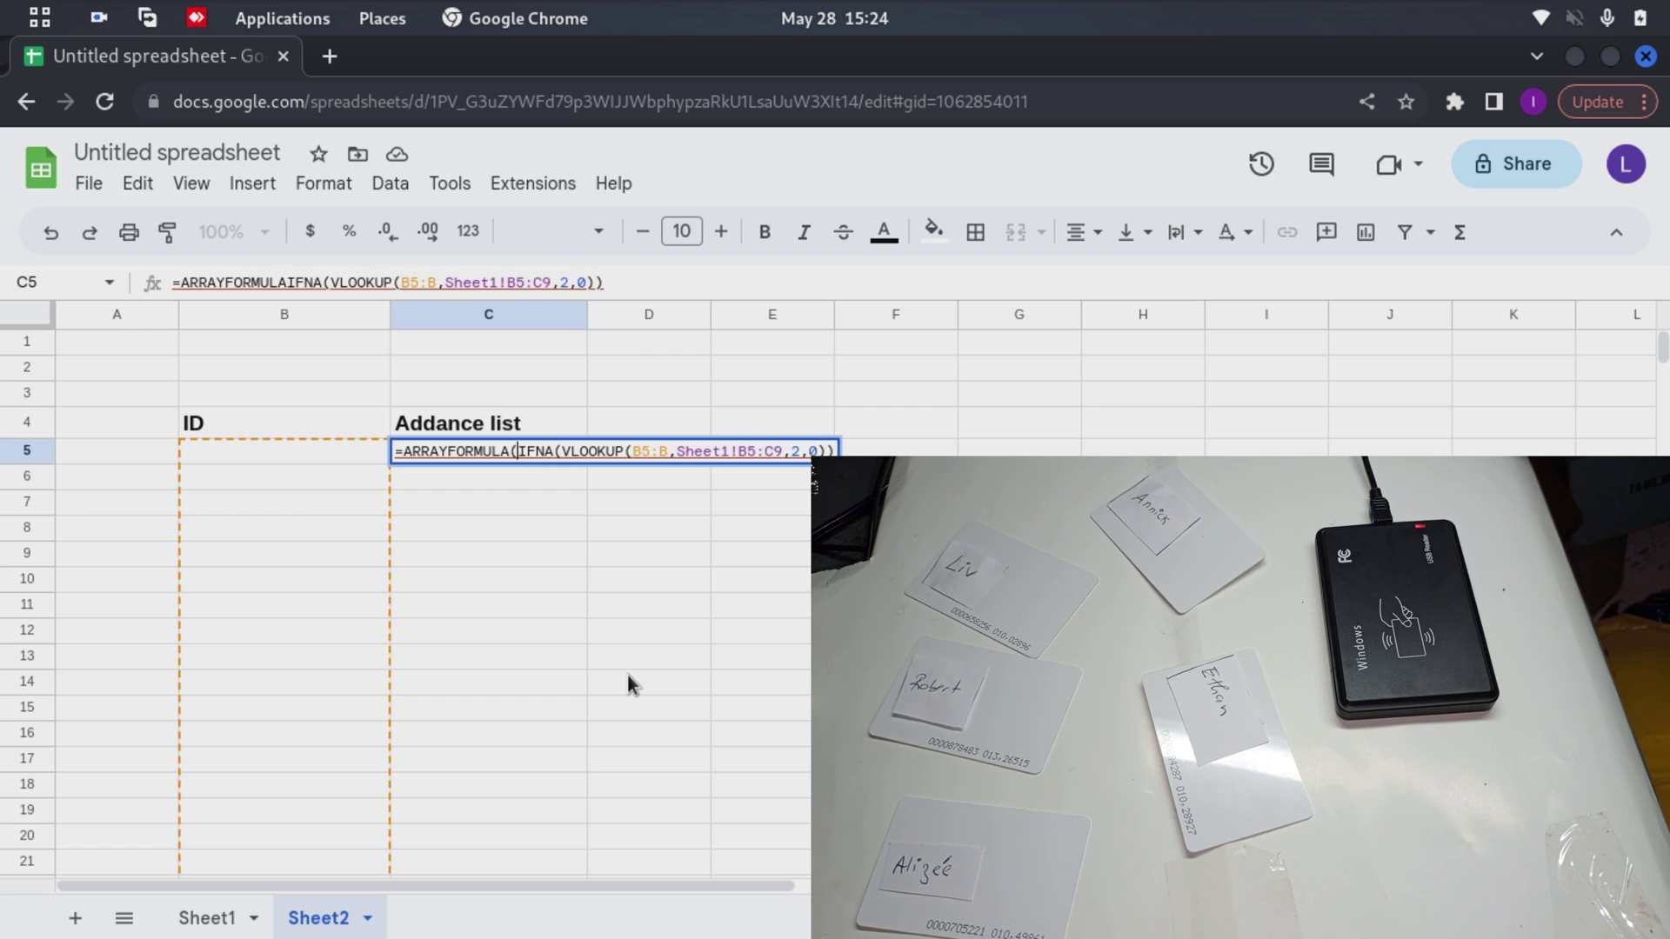
pyautogui.press('Right')
pyautogui.press('Right')
pyautogui.press('Right')
pyautogui.press('Right')
pyautogui.press('Right')
pyautogui.press('Right')
pyautogui.press('Right')
pyautogui.press('Right')
pyautogui.press('Right')
pyautogui.press('Right')
pyautogui.press('Right')
pyautogui.press('Right')
pyautogui.press('Right')
pyautogui.press('Right')
pyautogui.press('Right')
pyautogui.press('Right')
pyautogui.press('Right')
pyautogui.press('Right')
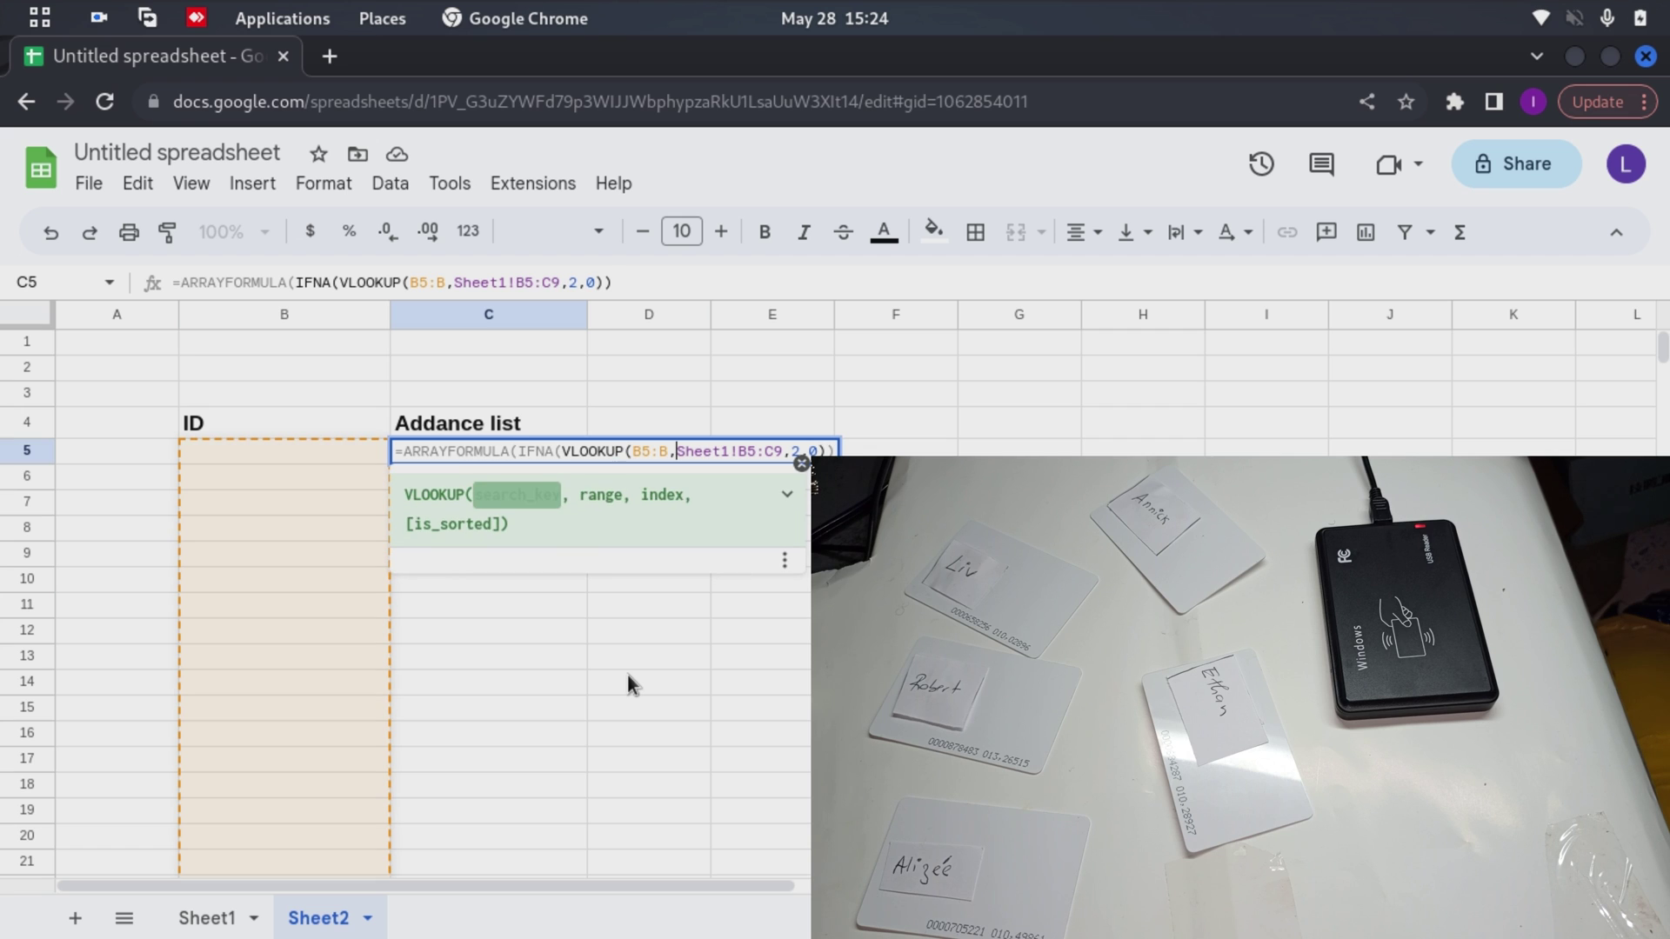
pyautogui.press('Right')
pyautogui.press('Right')
pyautogui.press('Right')
pyautogui.press('Right')
pyautogui.press('Right')
pyautogui.press('Right')
pyautogui.press('Right')
pyautogui.press('Right')
pyautogui.press('Right')
pyautogui.press('Right')
pyautogui.press('Right')
pyautogui.press('Right')
pyautogui.press('Right')
pyautogui.press('Right')
pyautogui.press('Right')
pyautogui.press('Right')
pyautogui.press('Right')
pyautogui.press('Right')
pyautogui.write(')')
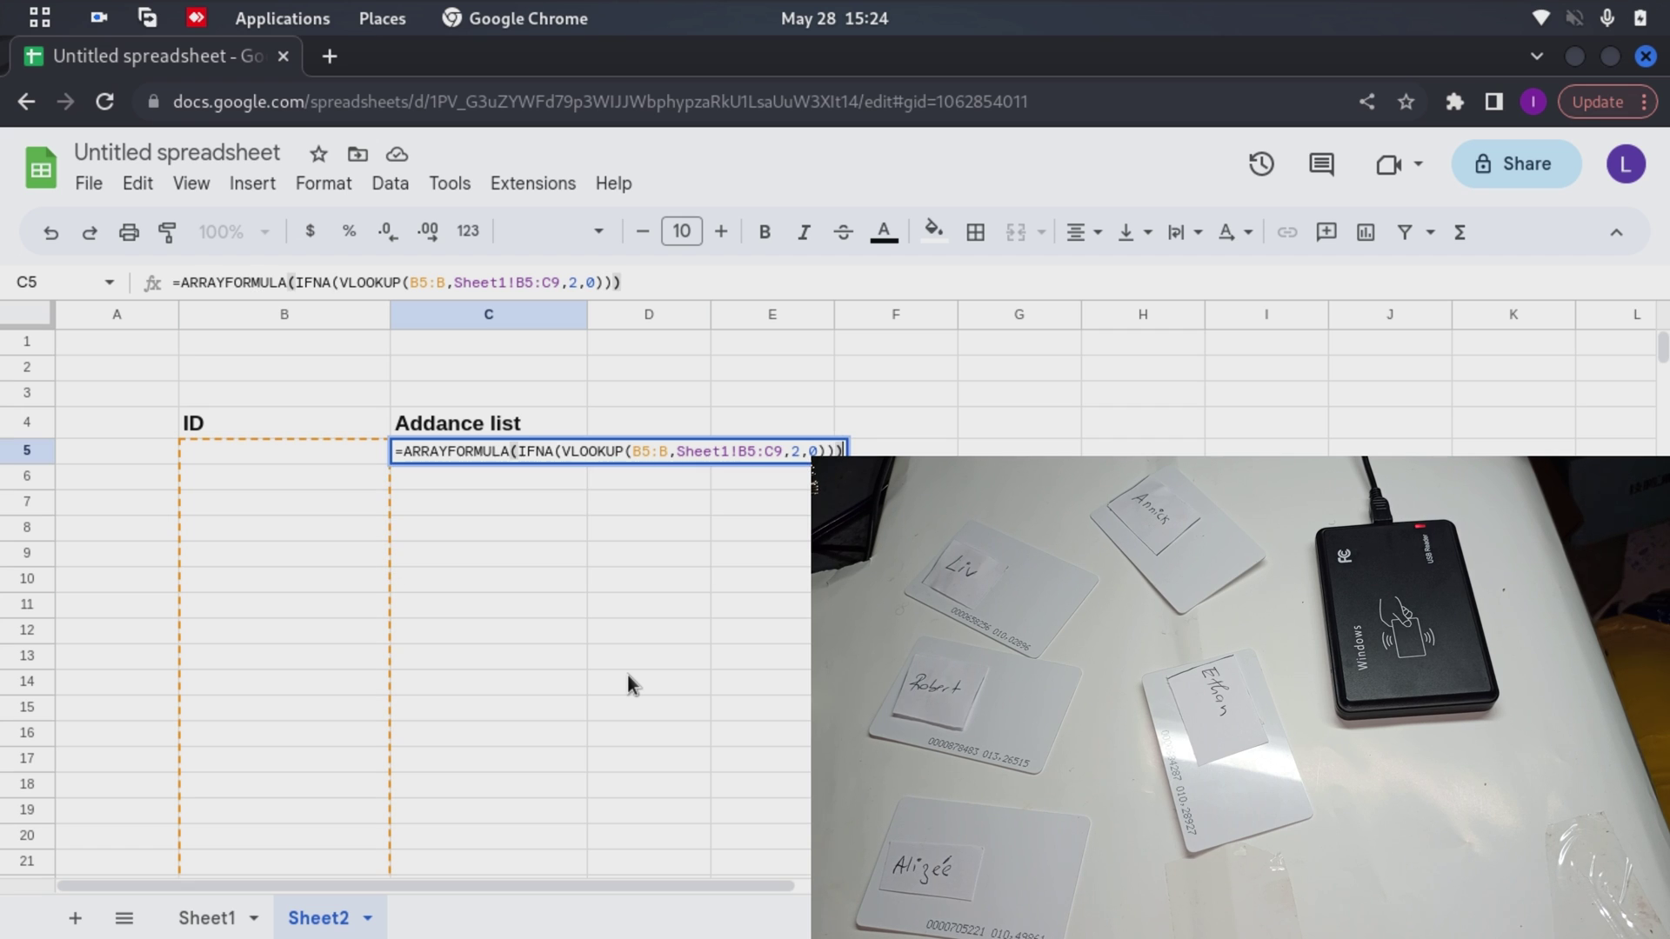
pyautogui.press('Return')
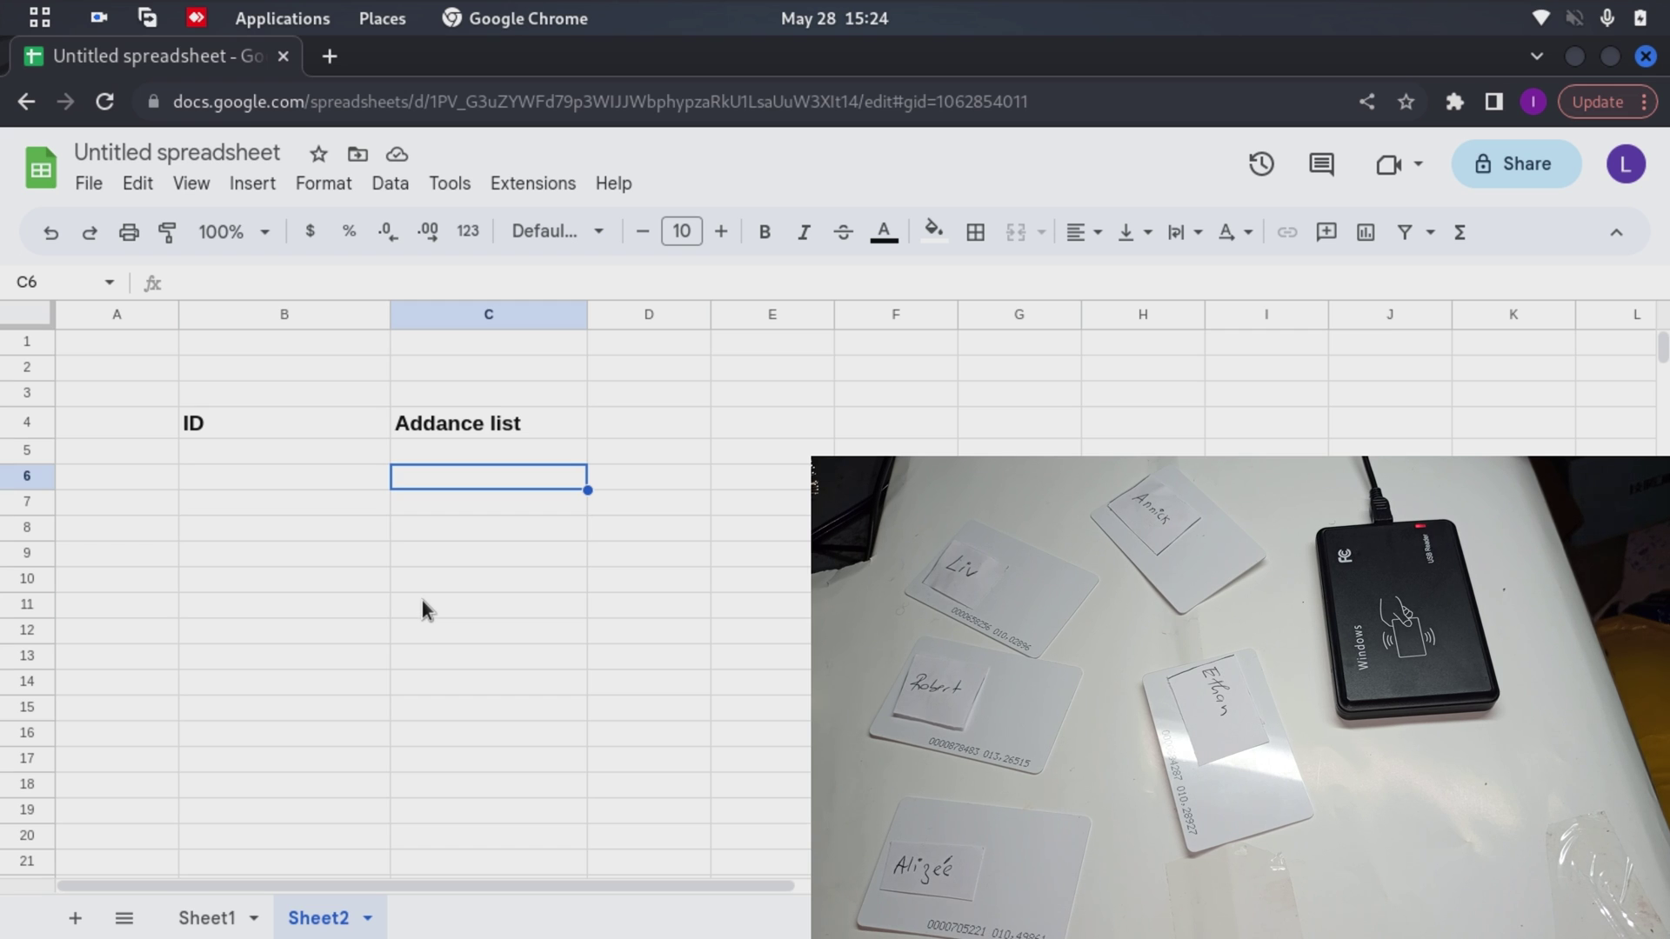
pyautogui.click(310, 454)
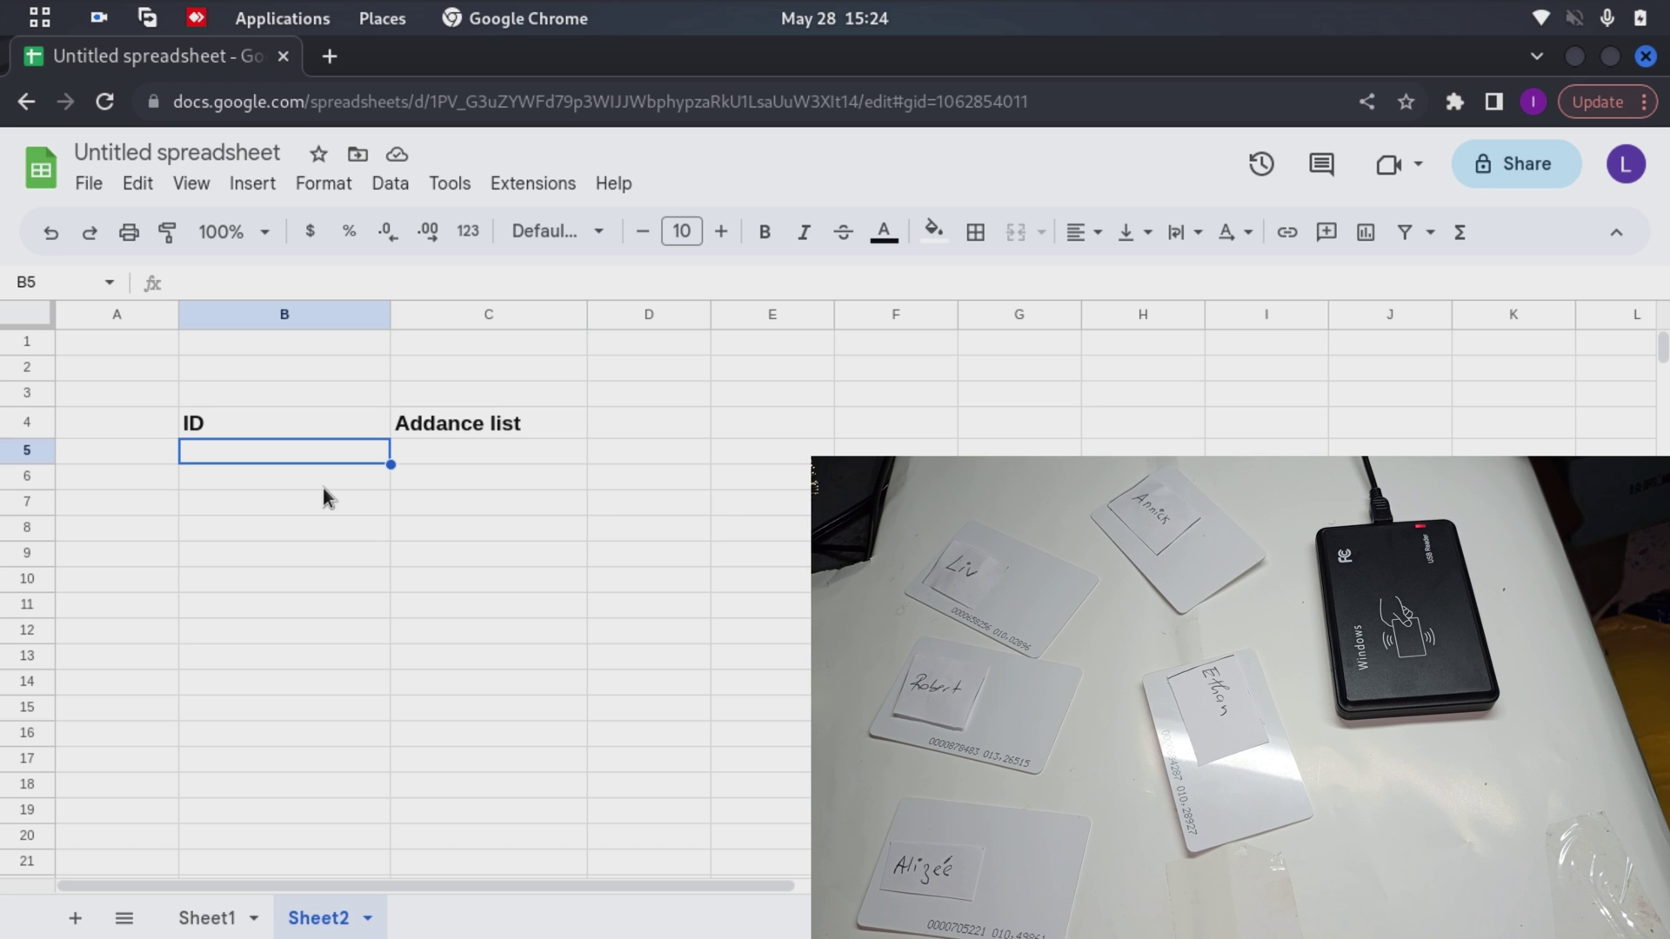
pyautogui.click(436, 452)
pyautogui.write('=ARRAYFORMULA(IFNA(VLOOKUP(B5:B,Sheet1!B5:C9,2,0)))')
pyautogui.doubleClick(436, 452)
pyautogui.hotkey('ctrl', 'a')
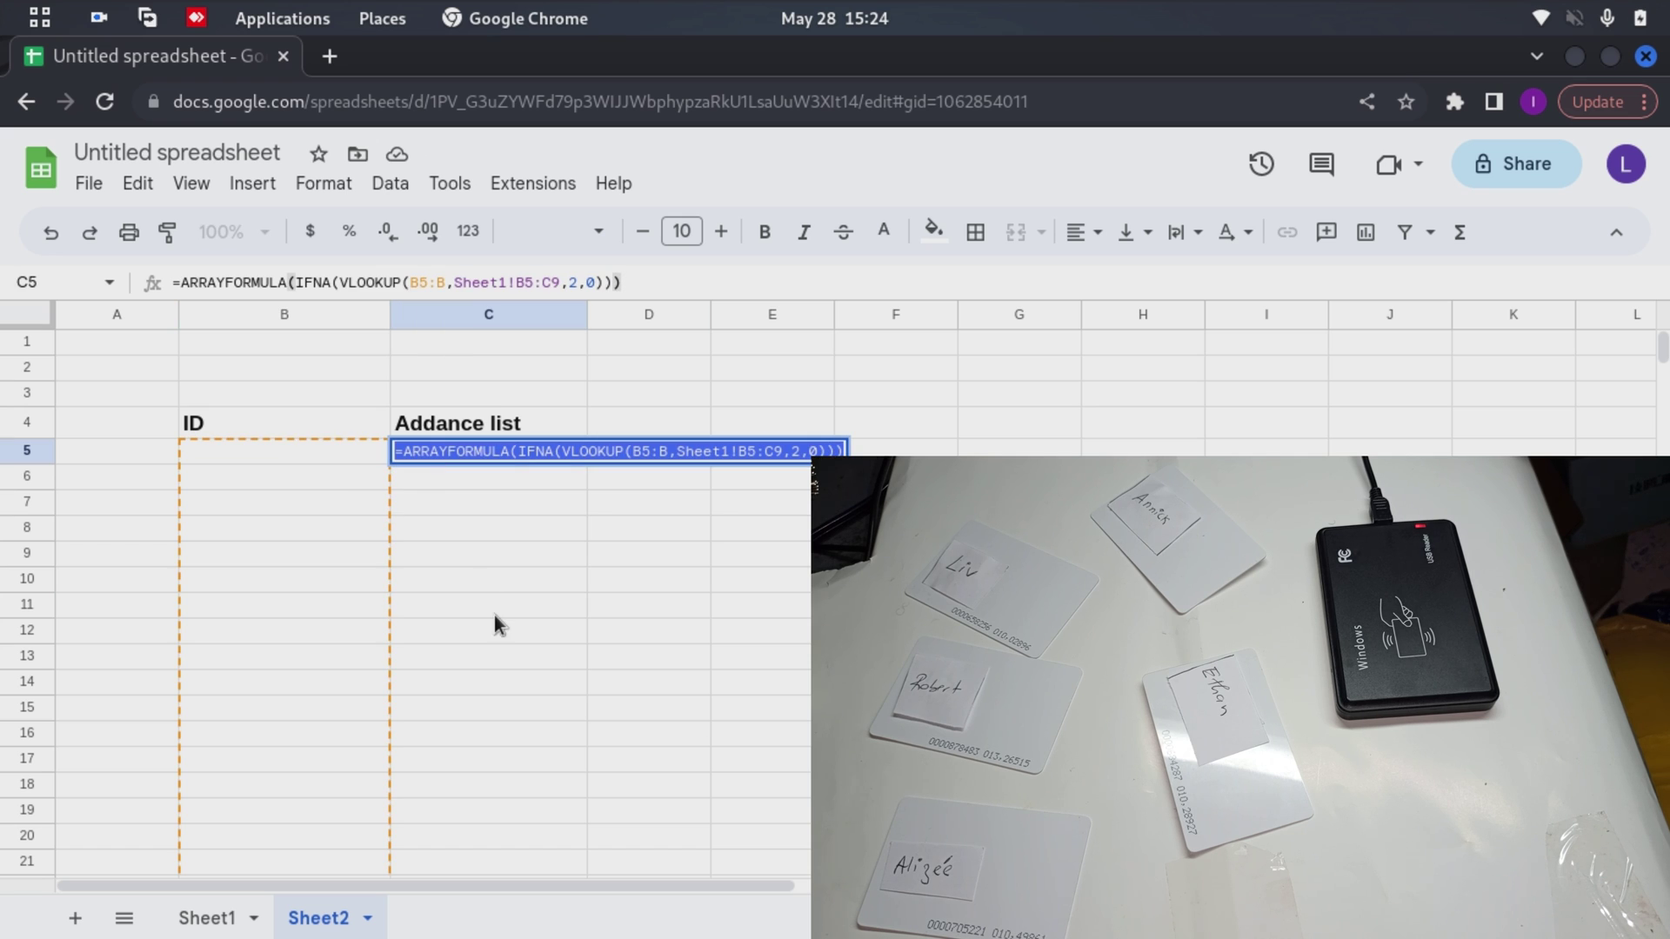
pyautogui.click(259, 452)
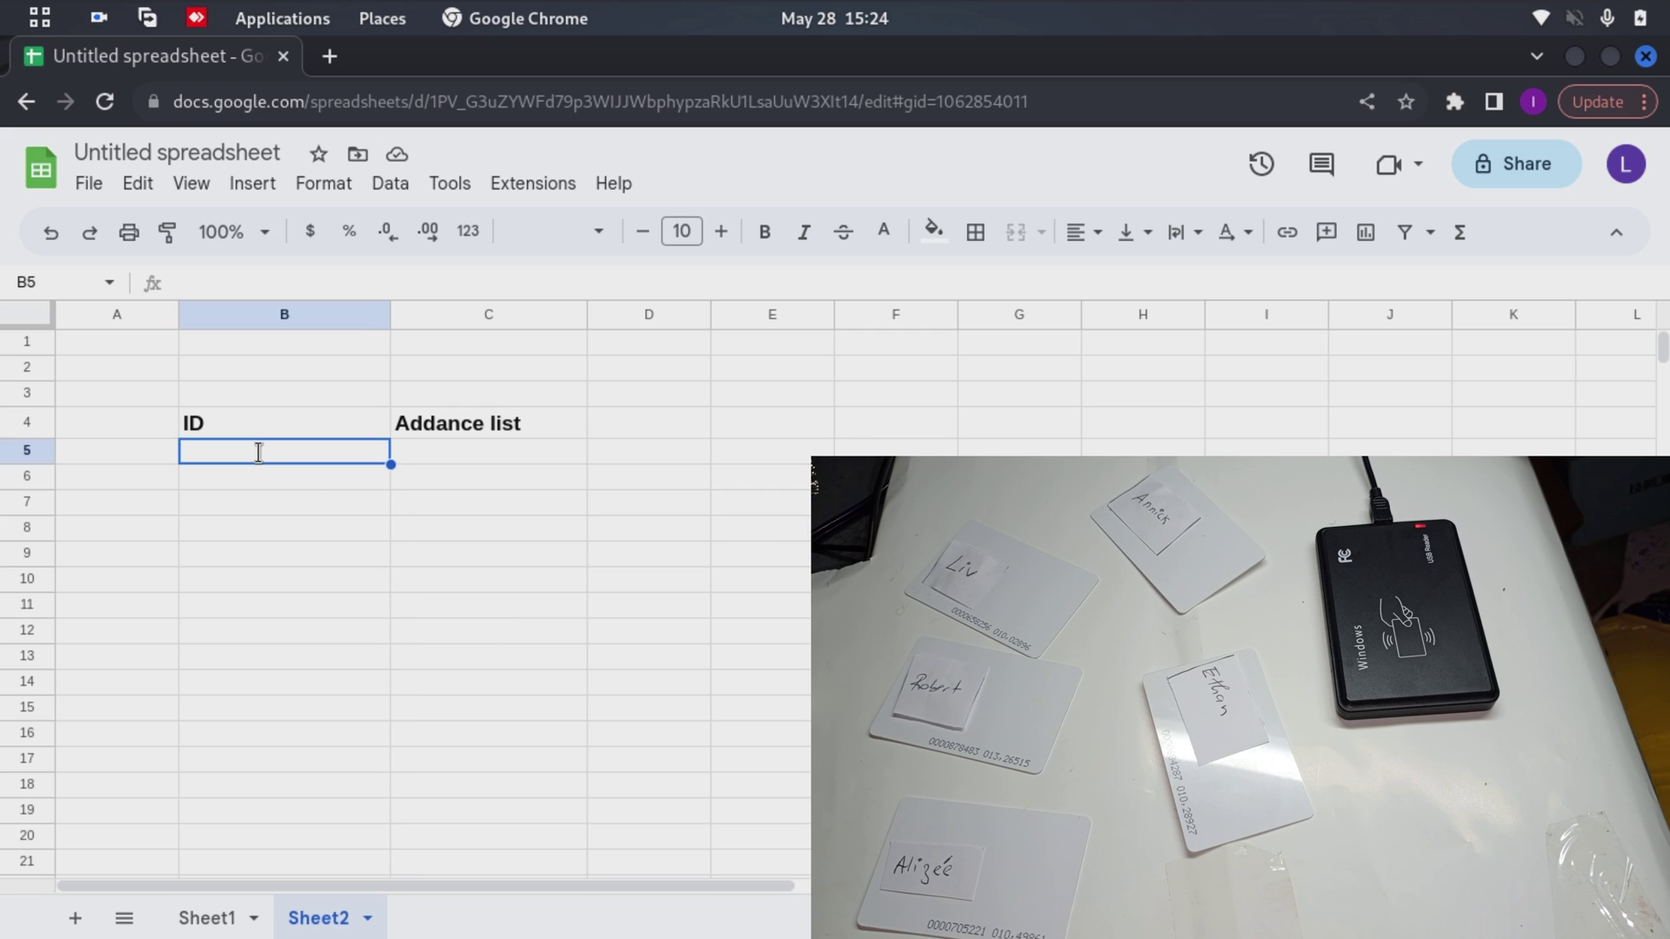
pyautogui.click(288, 474)
pyautogui.click(292, 457)
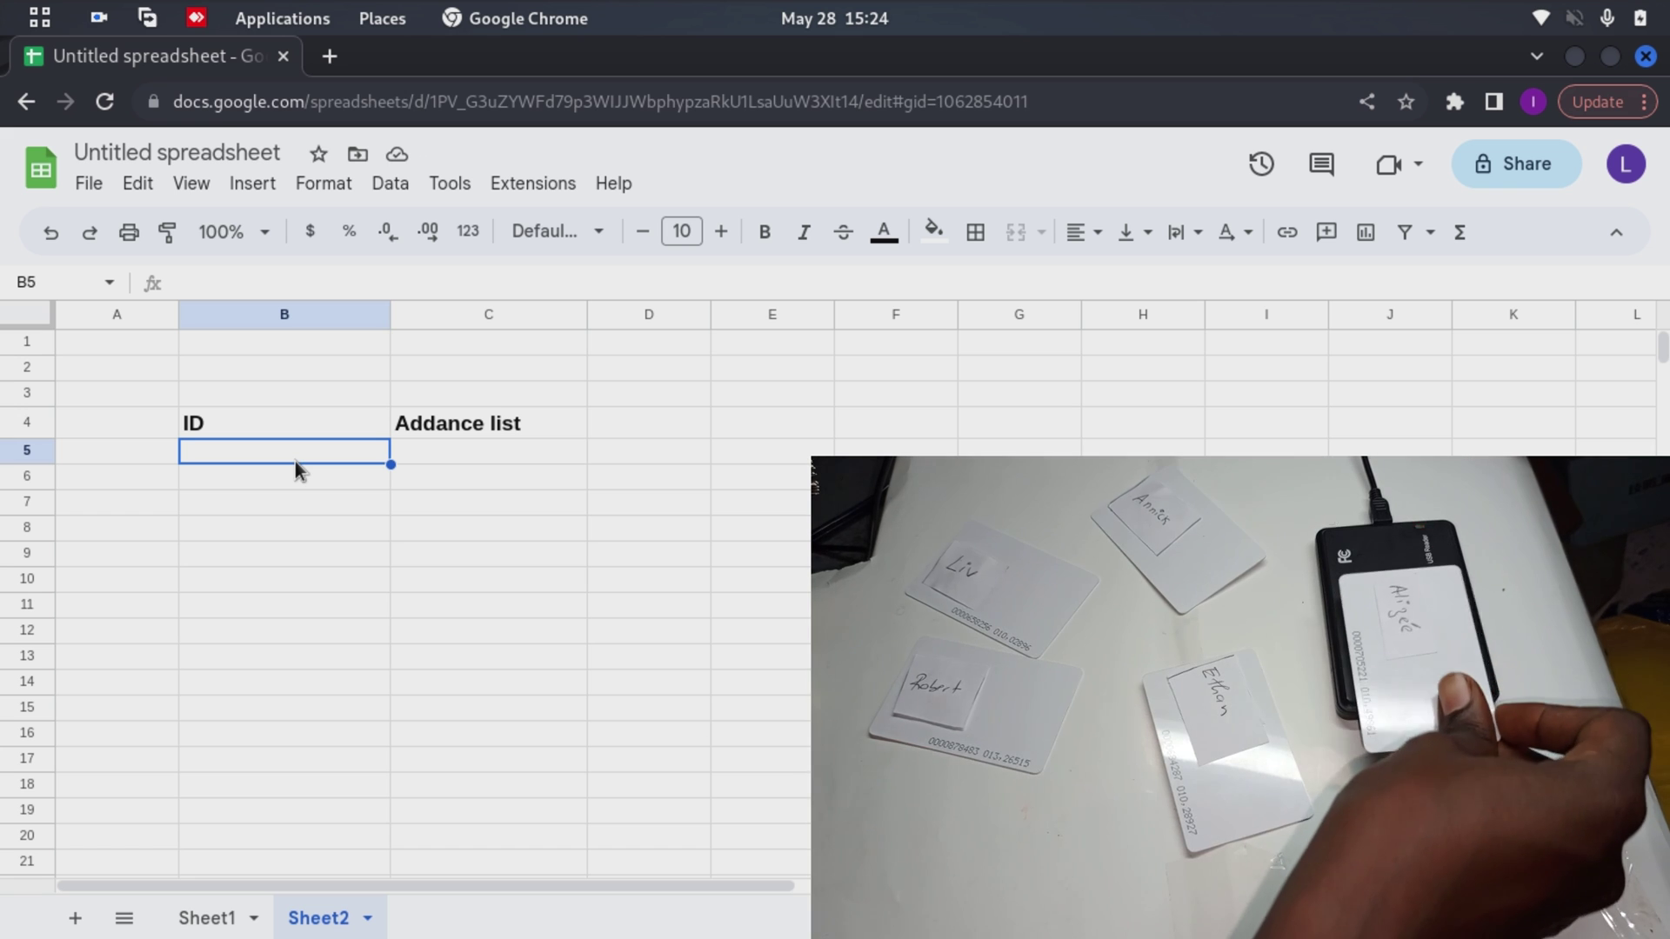
pyautogui.press('Return')
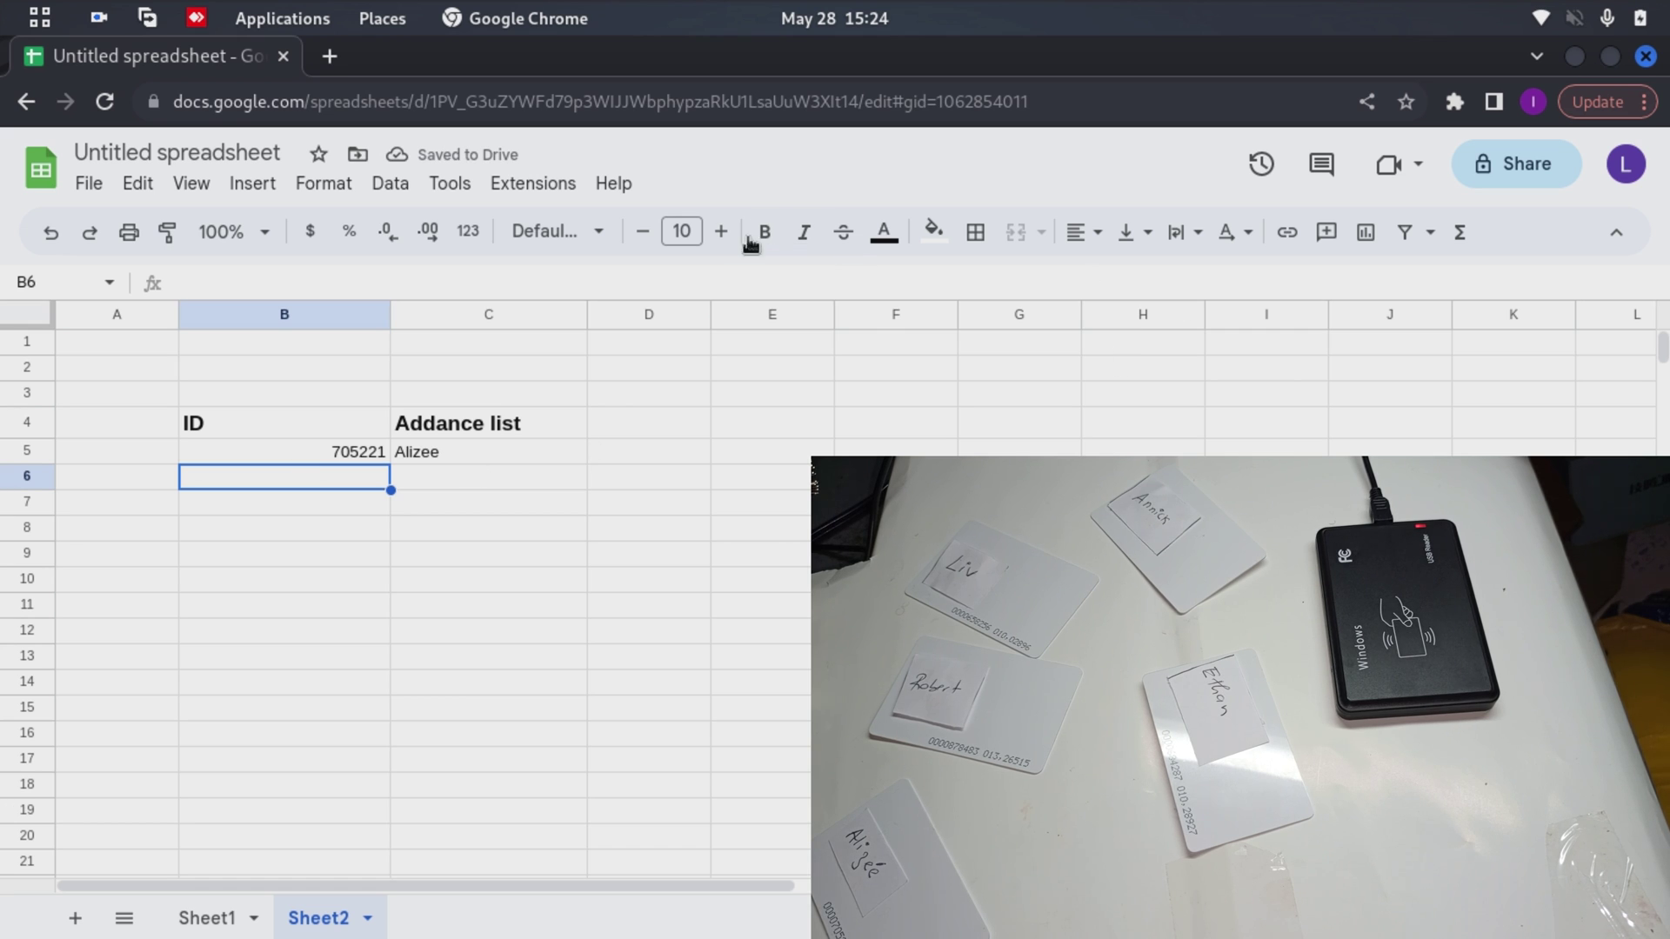
pyautogui.hotkey('ctrl', '+')
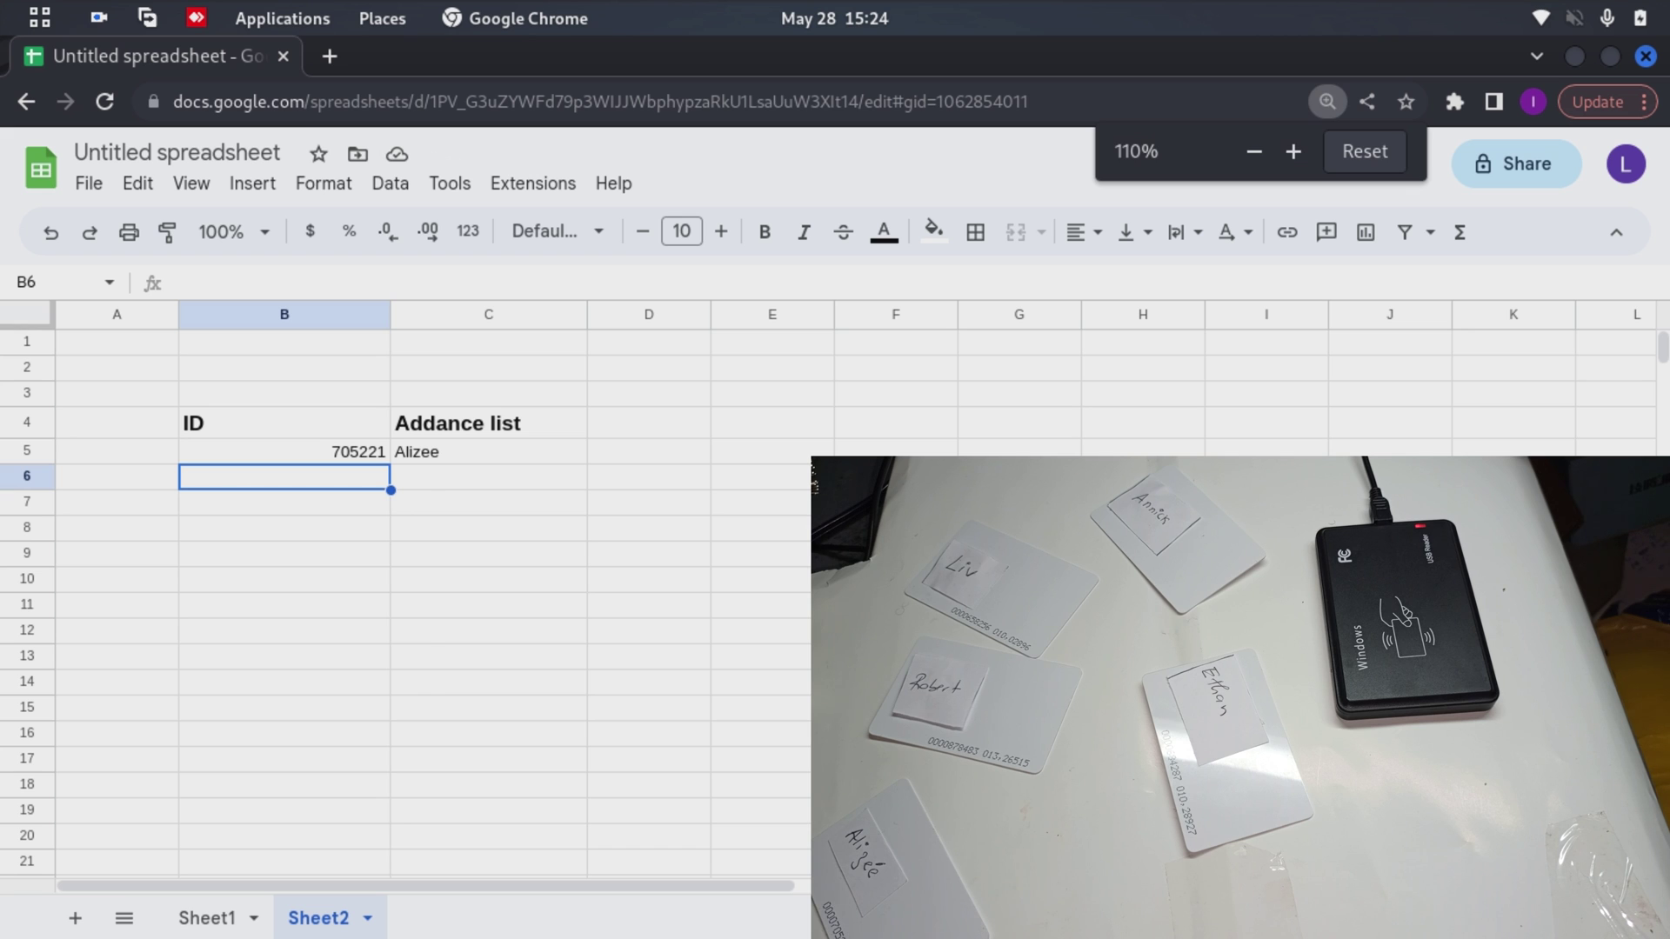
pyautogui.hotkey('ctrl', '+')
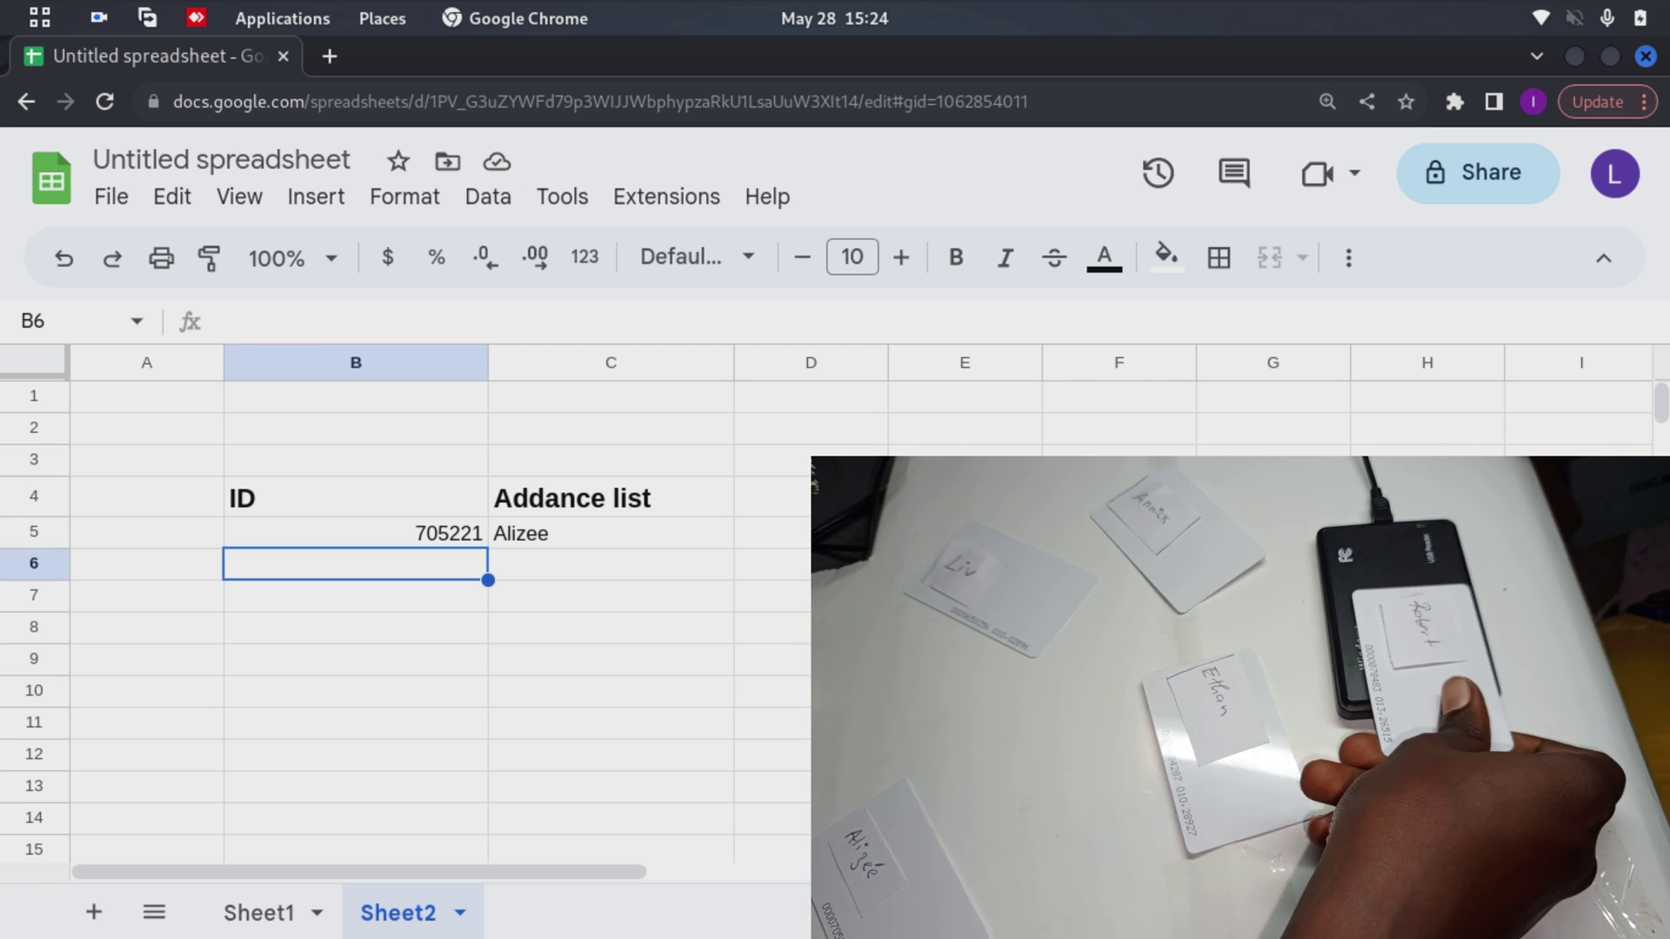
pyautogui.press('Return')
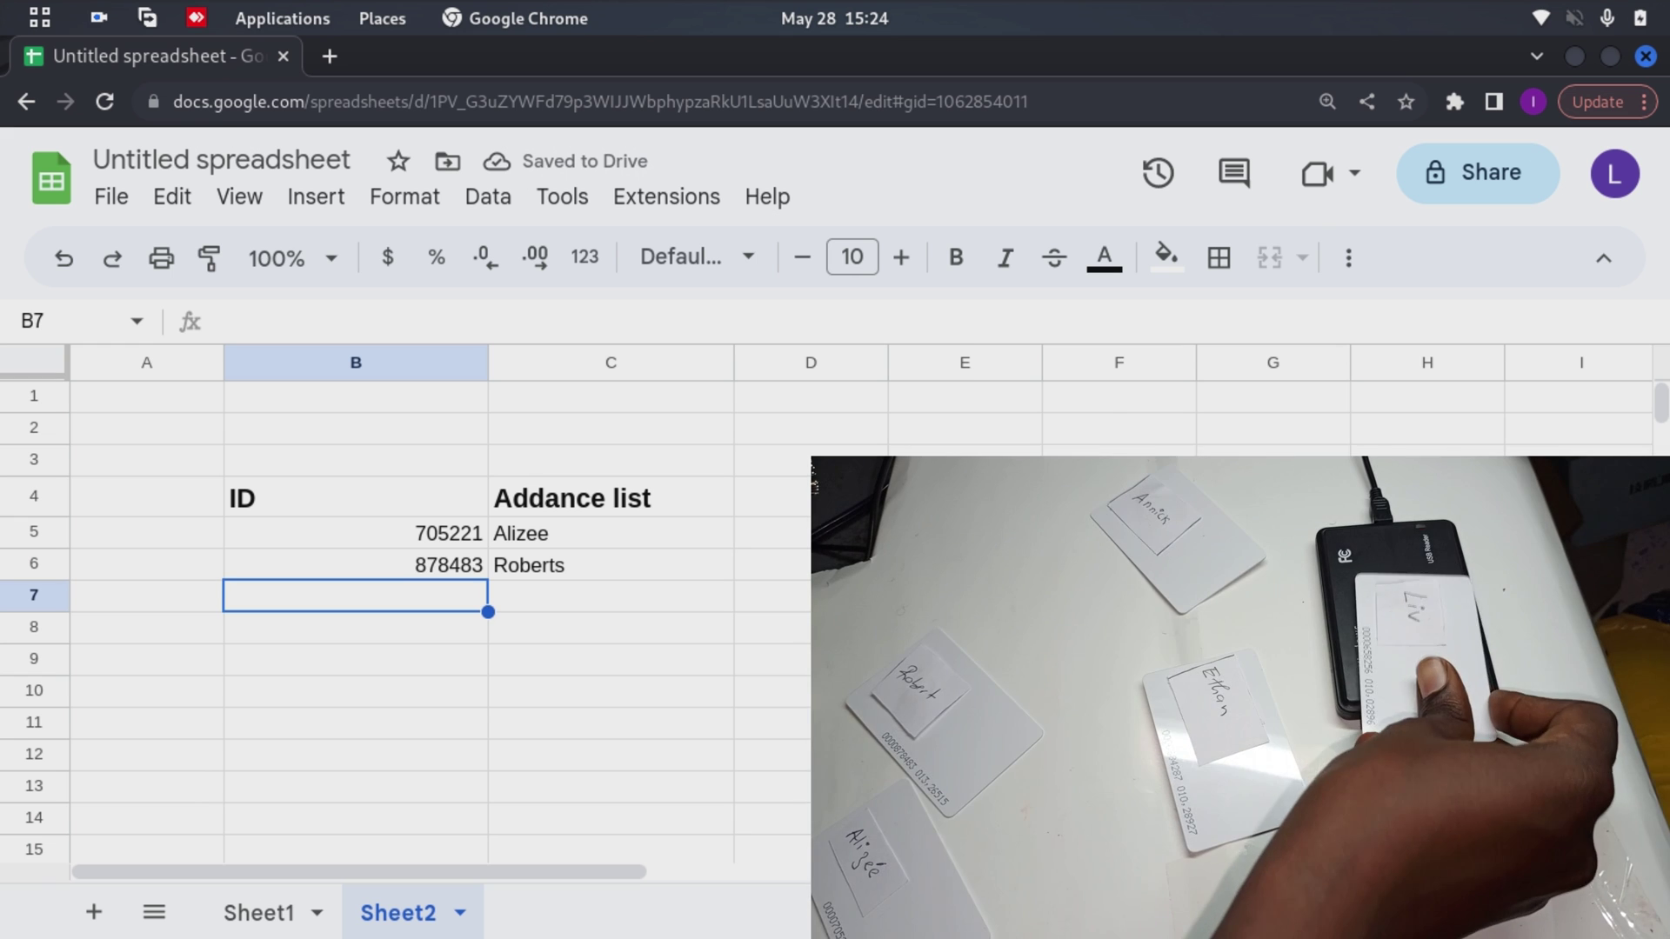
pyautogui.press('Return')
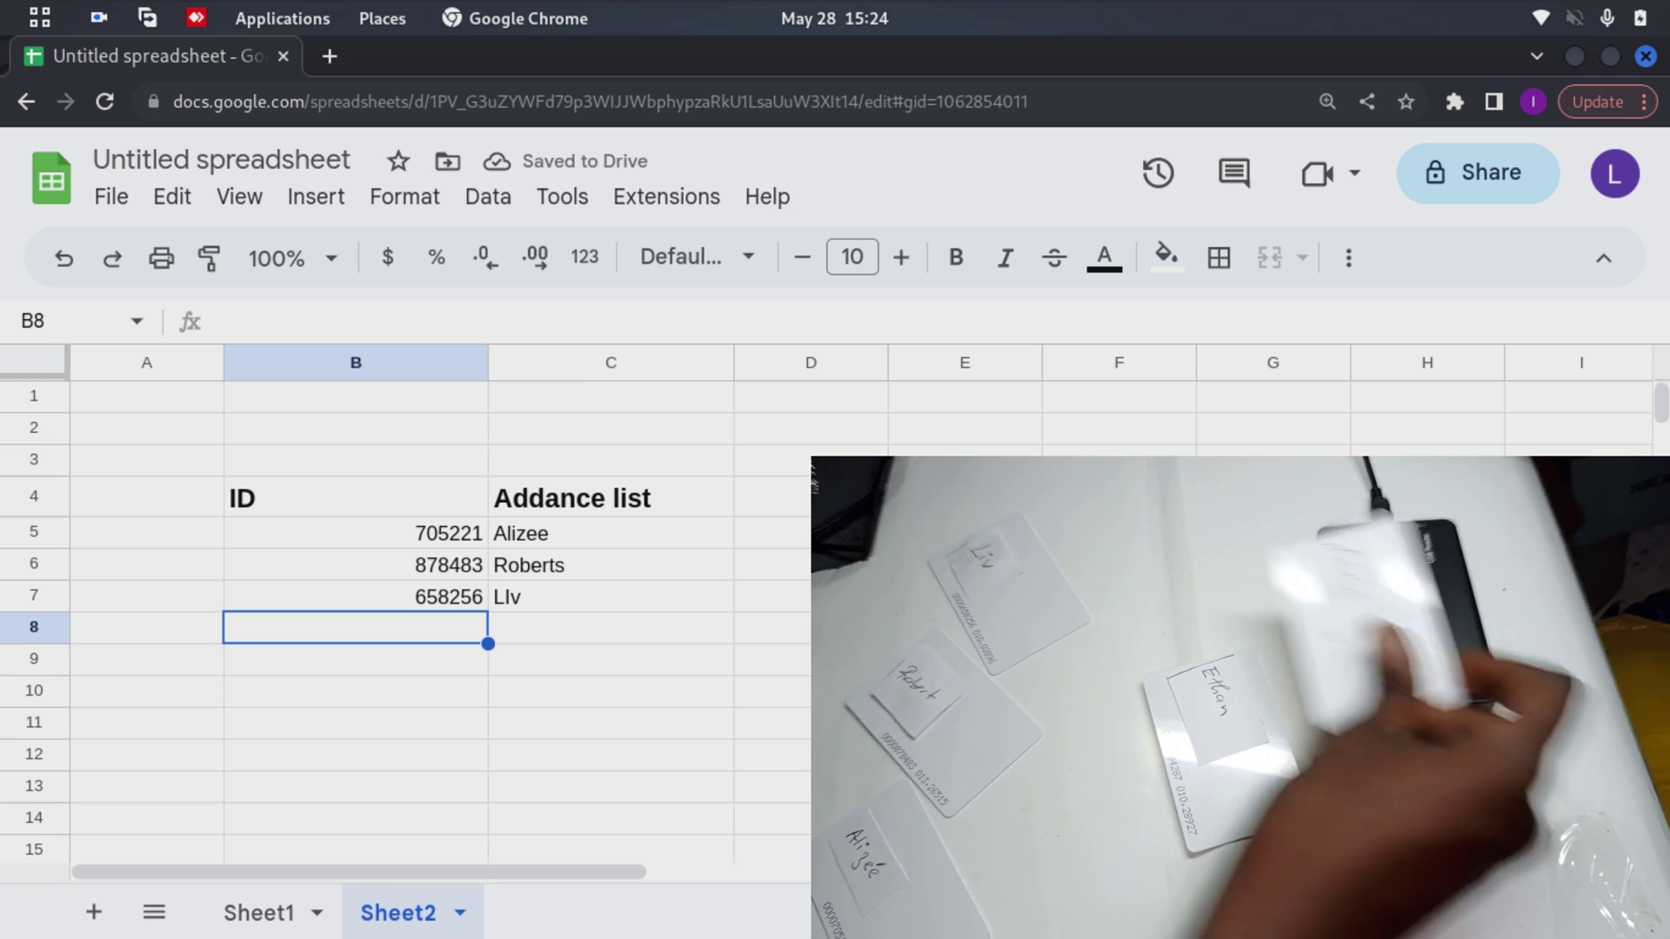
pyautogui.press('Return')
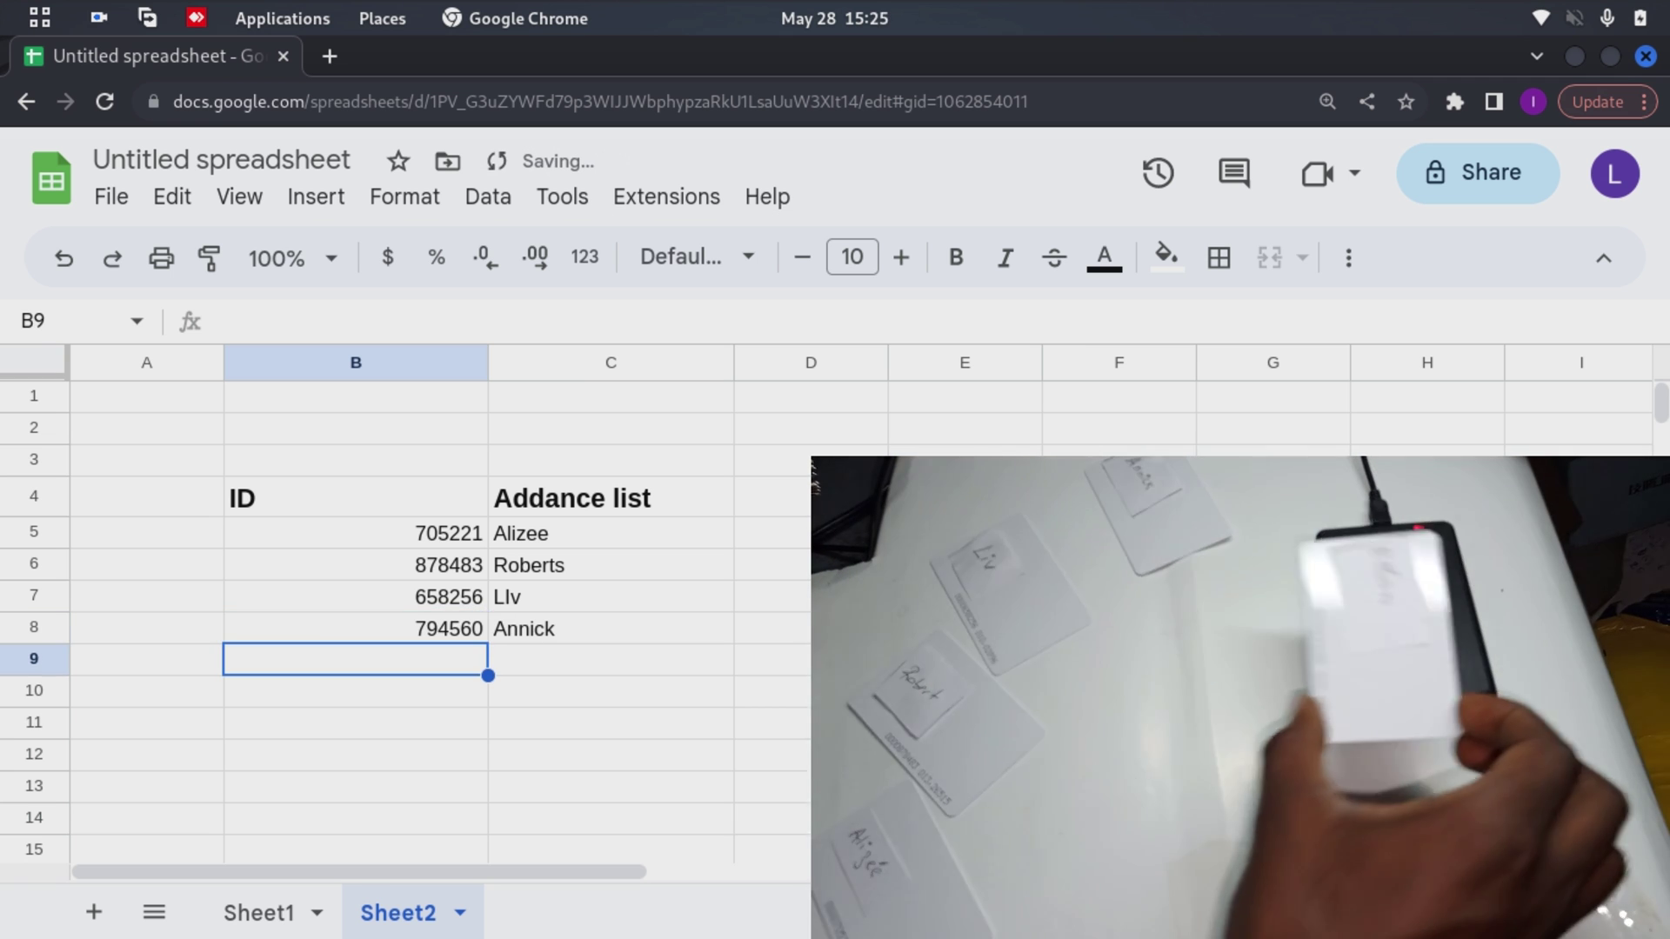
pyautogui.press('Return')
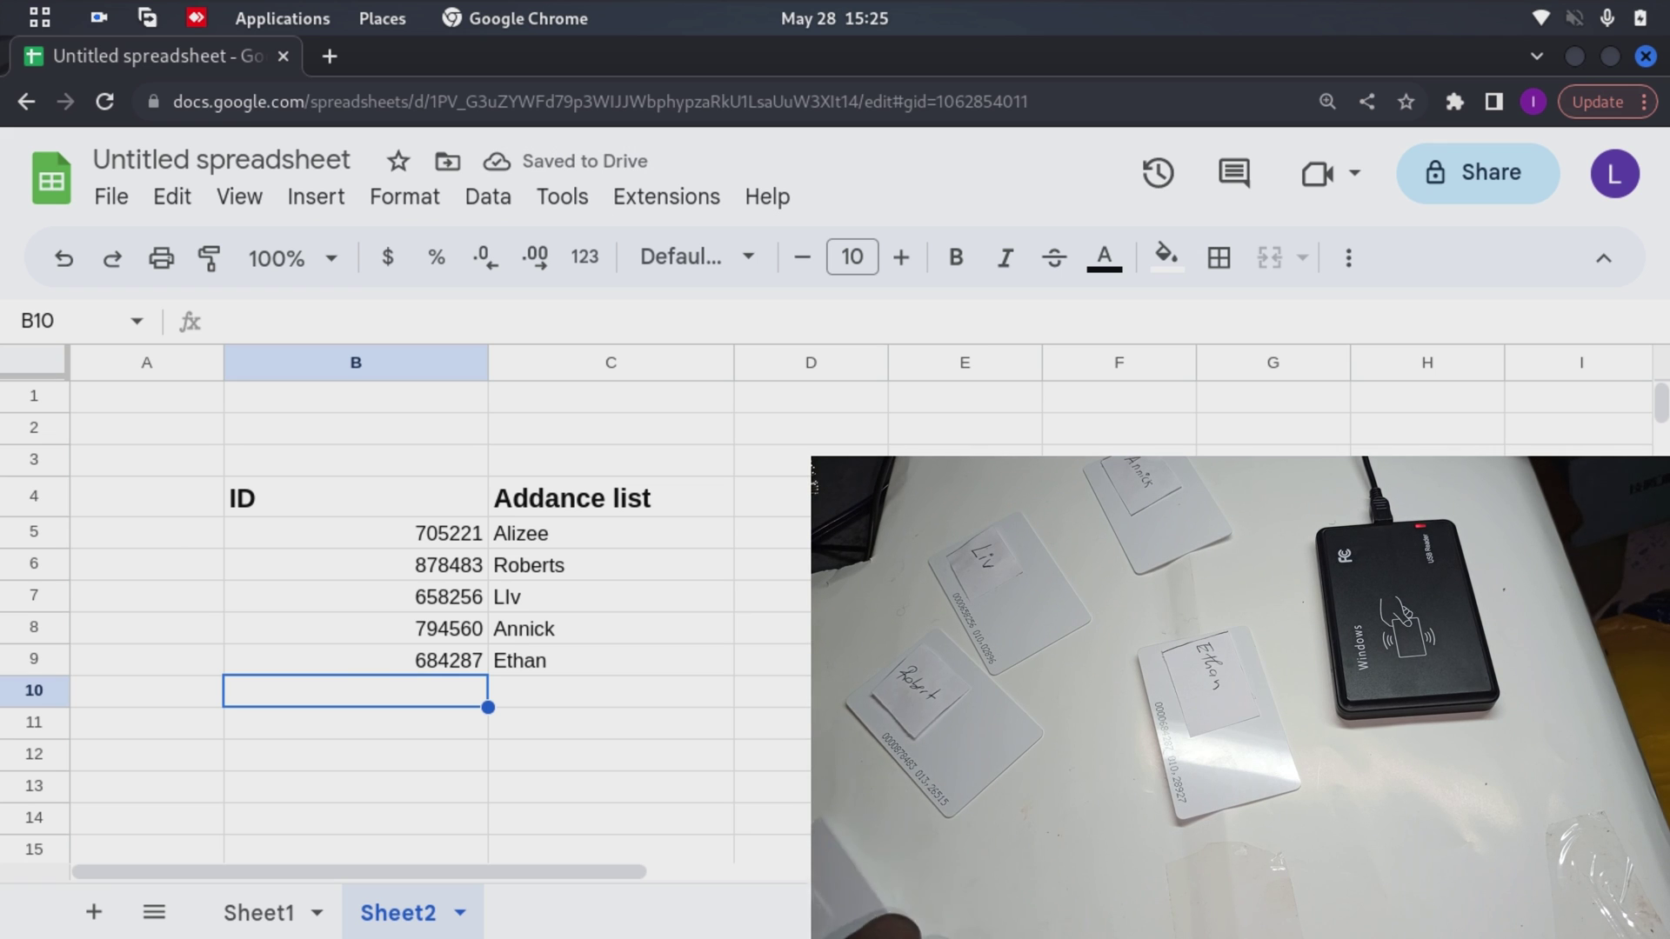
pyautogui.press('Return')
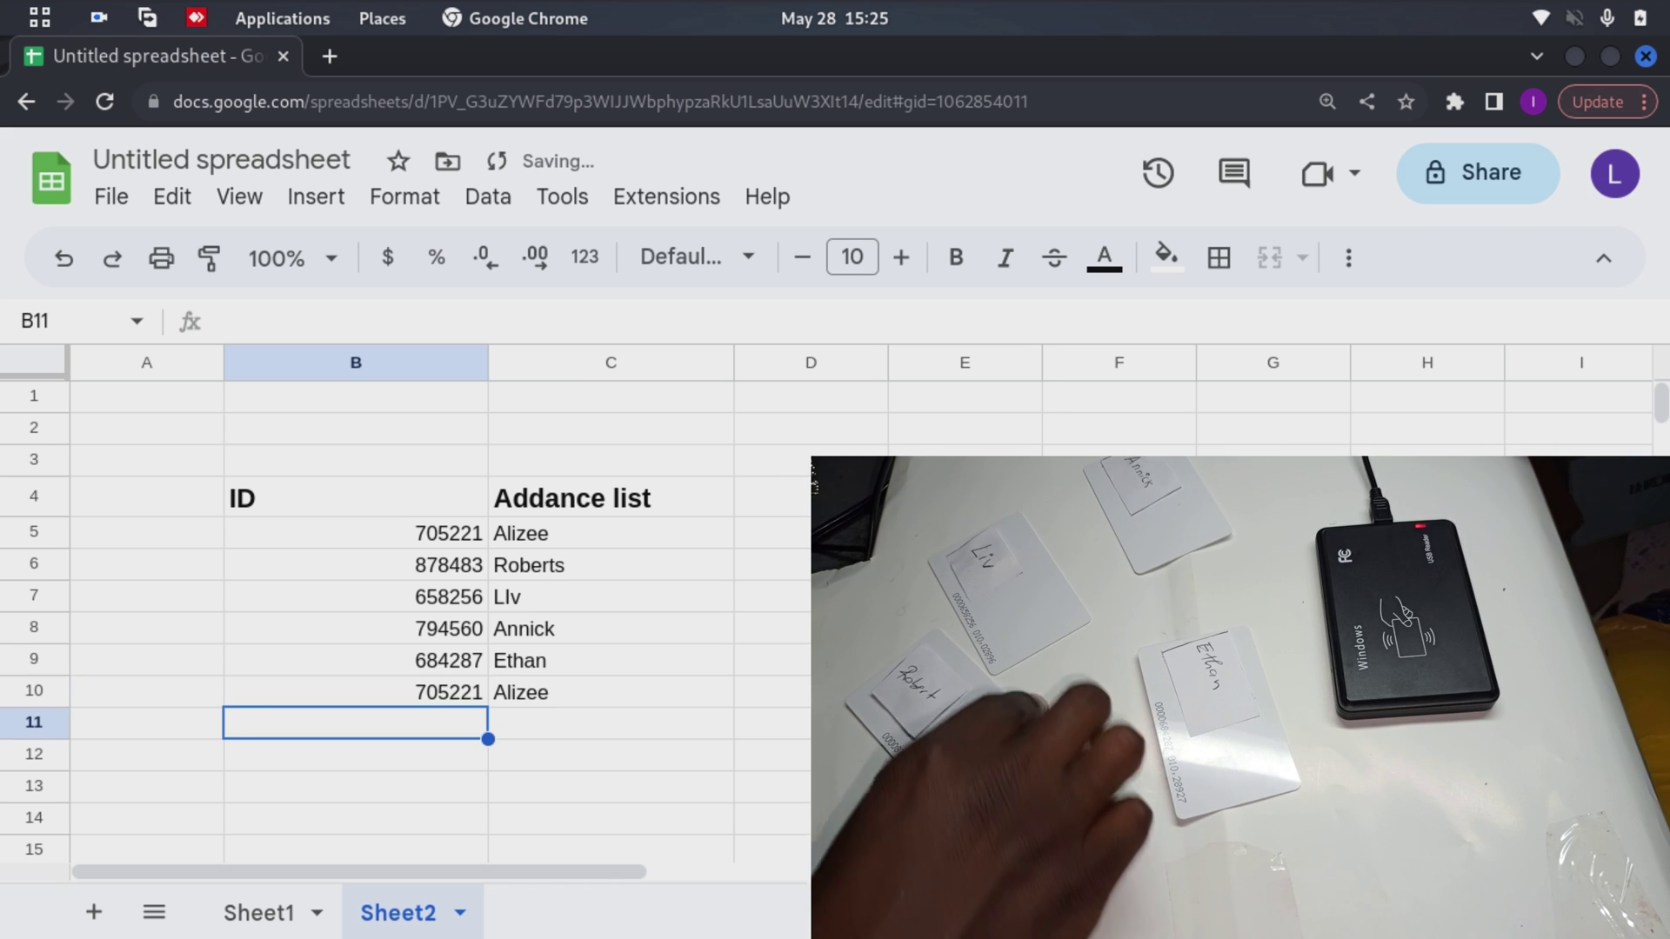
pyautogui.press('Return')
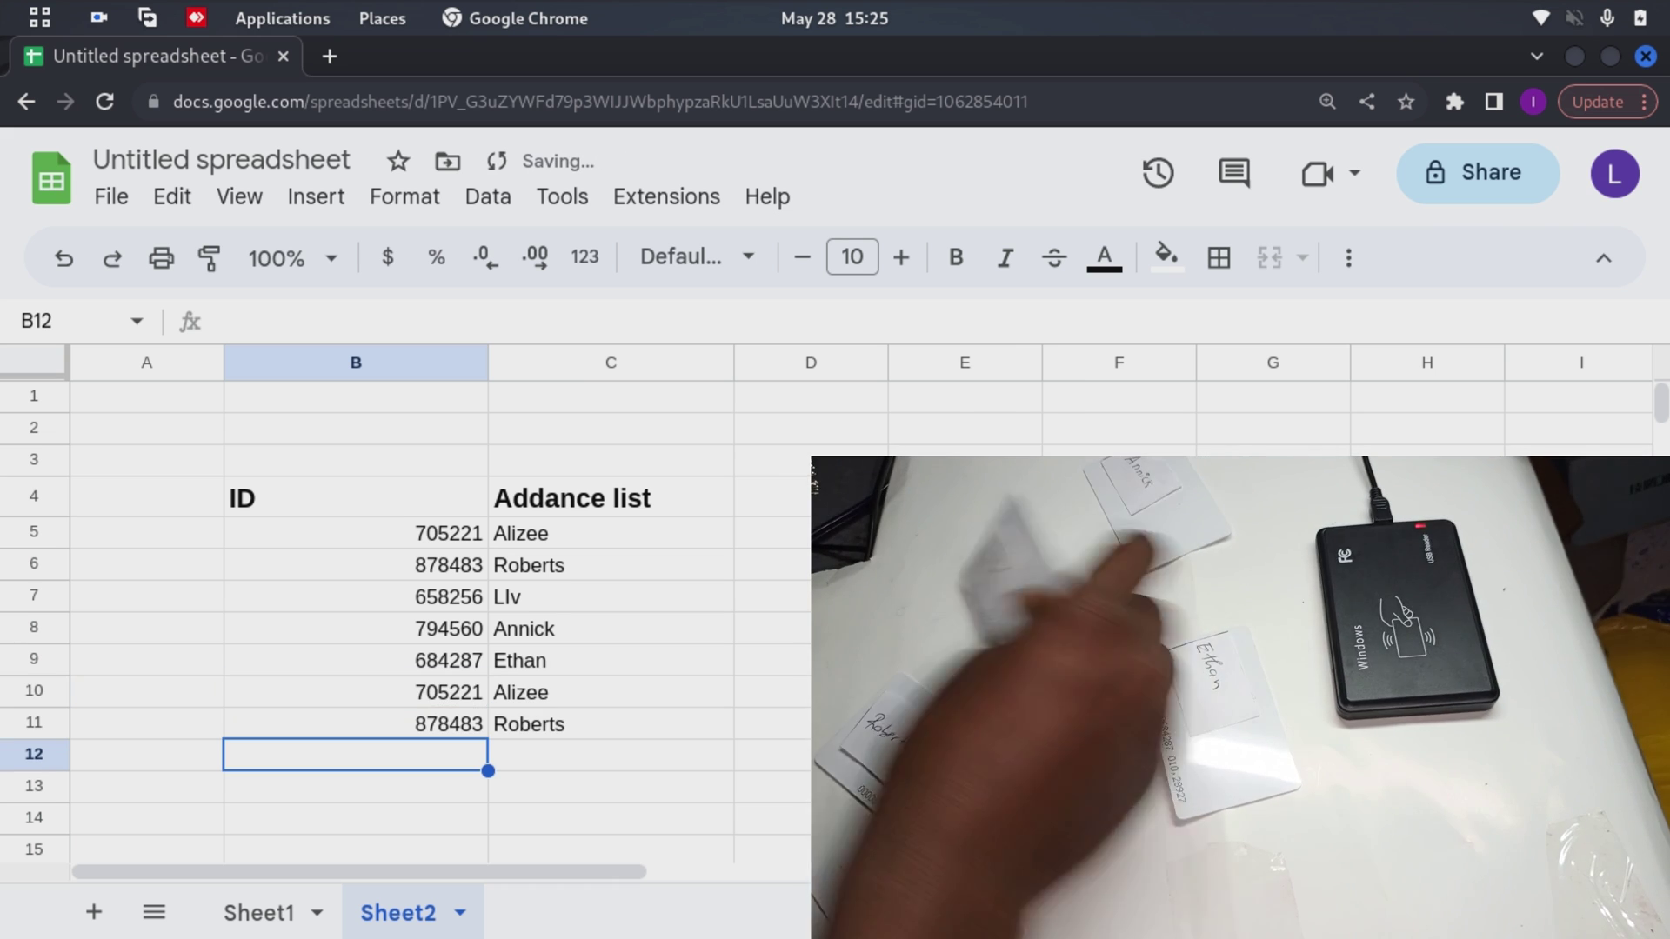
pyautogui.press('Return')
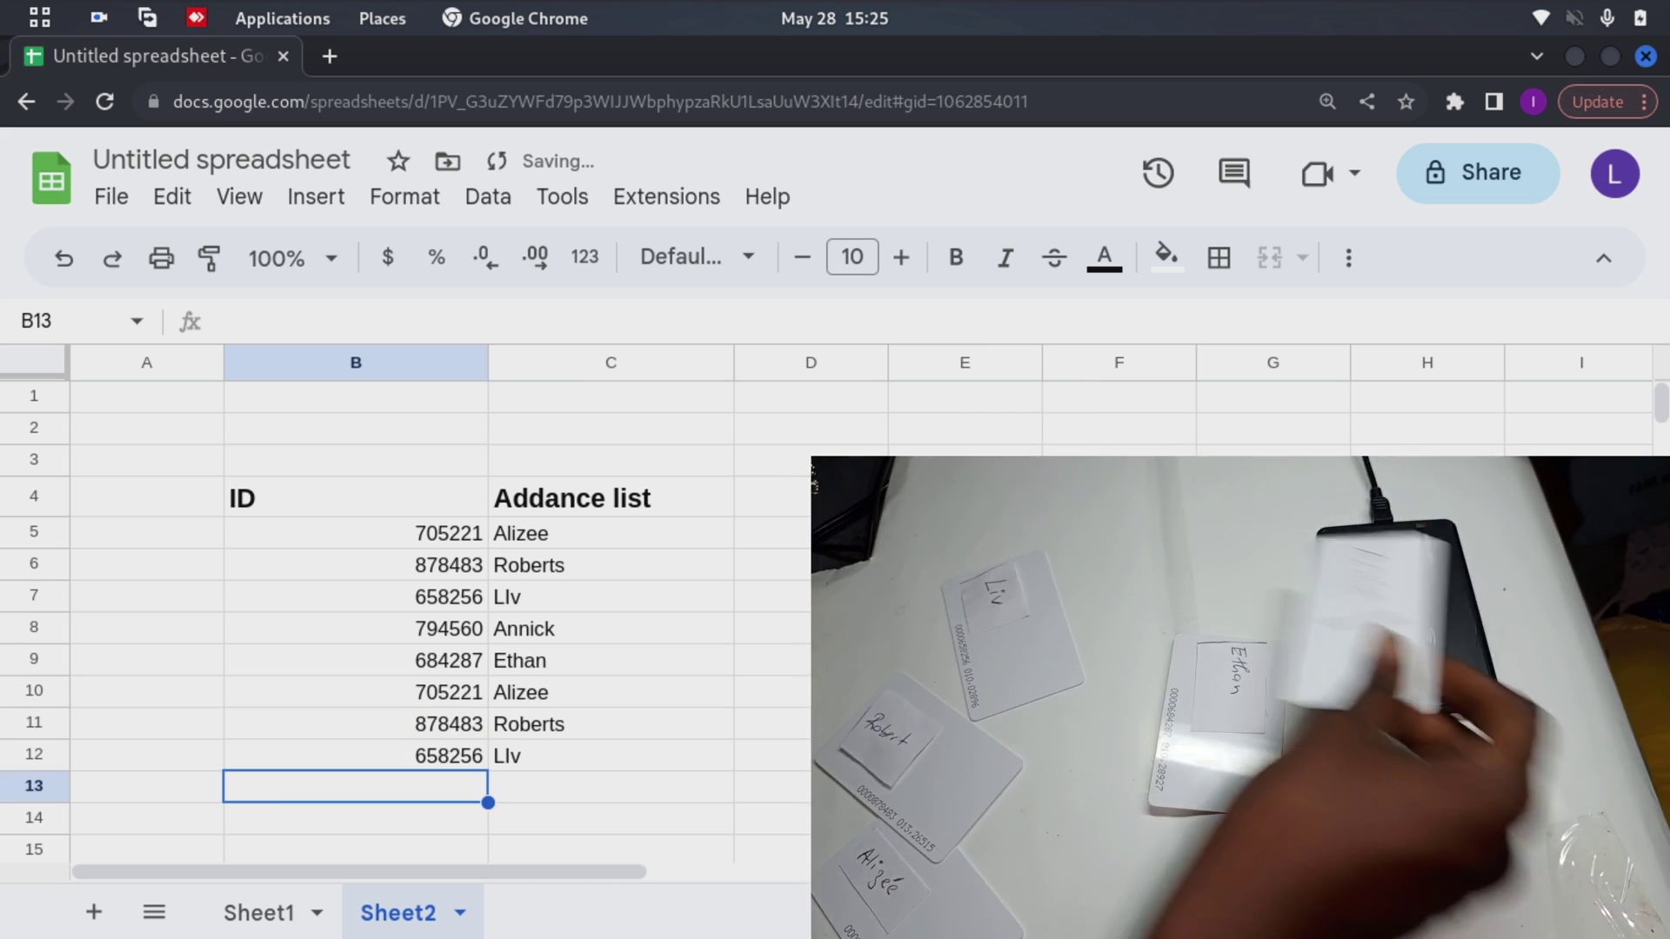
pyautogui.press('Return')
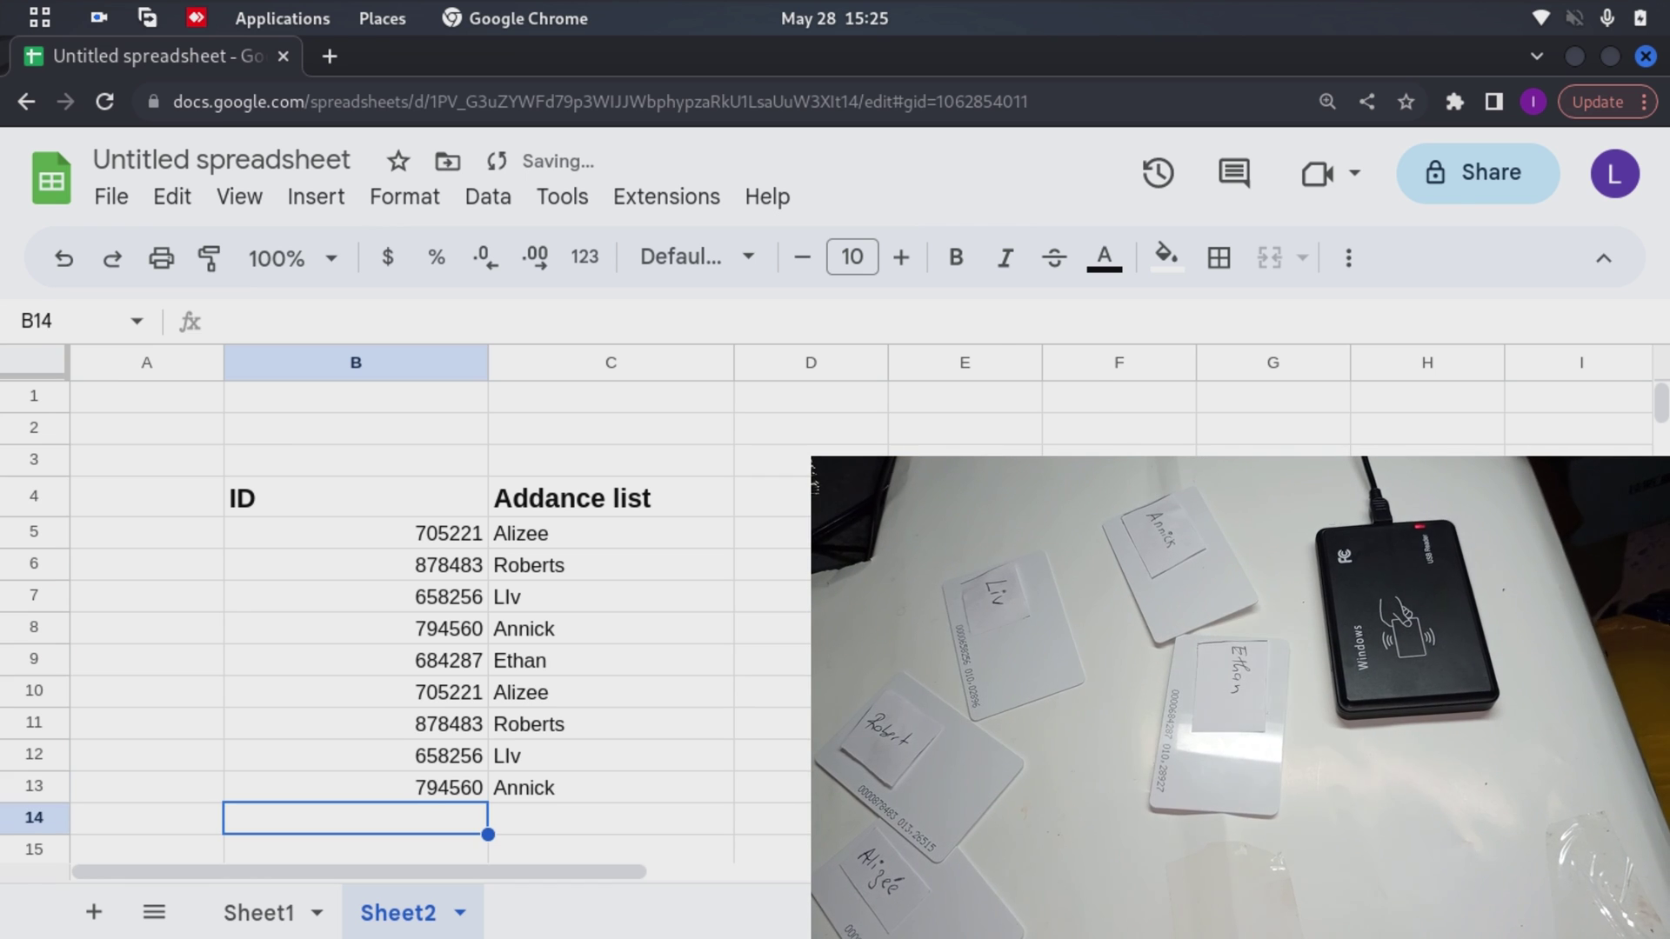